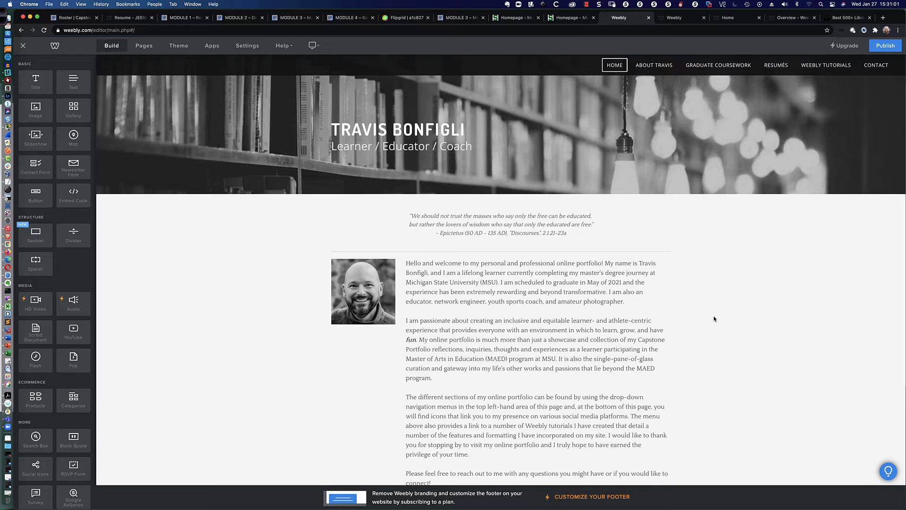
Step: Look over the Home page and its social icons, and open the Contact page for editing
{"action": "scroll", "coordinate": [714, 319], "scroll_direction": "down", "scroll_amount": 5}
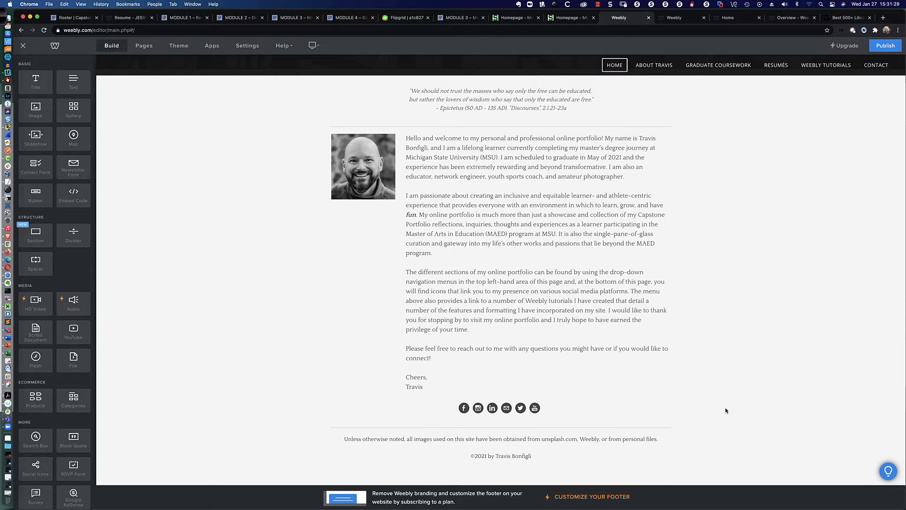
{"action": "scroll", "coordinate": [726, 410], "scroll_direction": "up", "scroll_amount": 10}
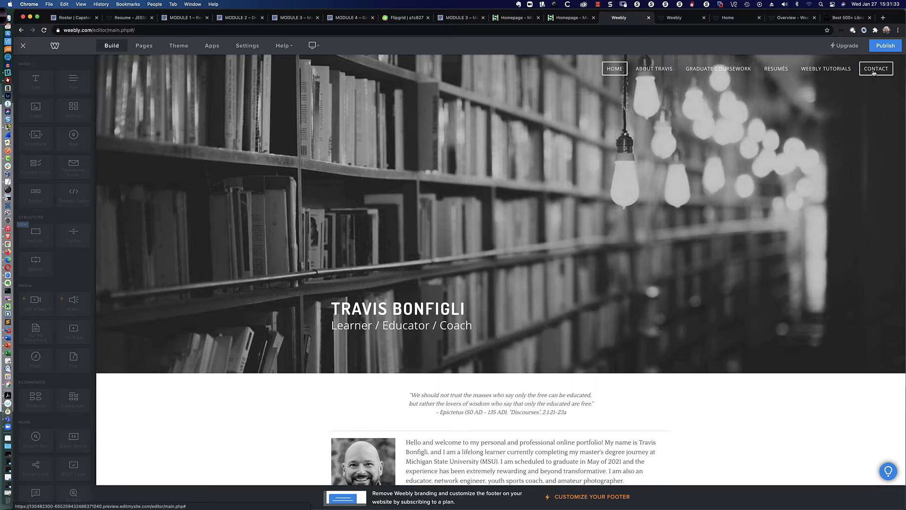
{"action": "left_click", "coordinate": [876, 68]}
{"action": "scroll", "coordinate": [317, 331], "scroll_direction": "down", "scroll_amount": 1}
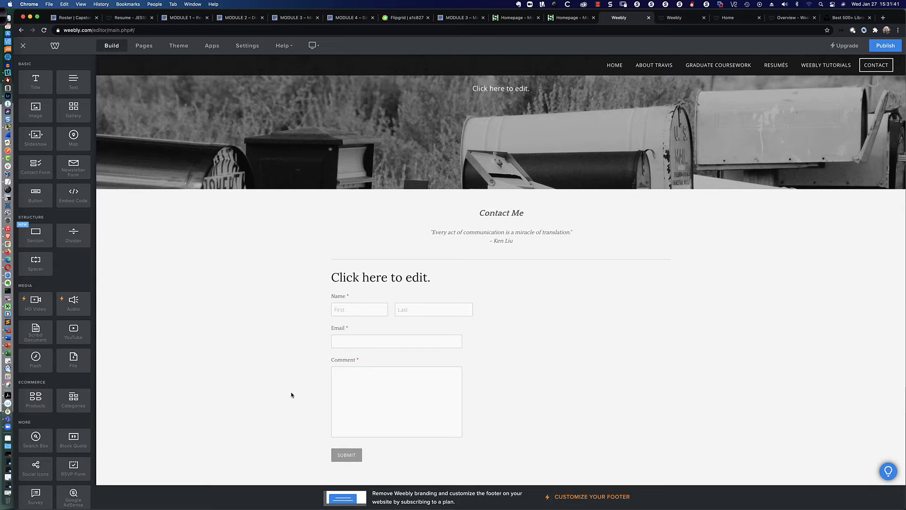
Step: Add a Social Icons element to the Contact page directly below the contact form
{"action": "scroll", "coordinate": [76, 294], "scroll_direction": "down", "scroll_amount": 1}
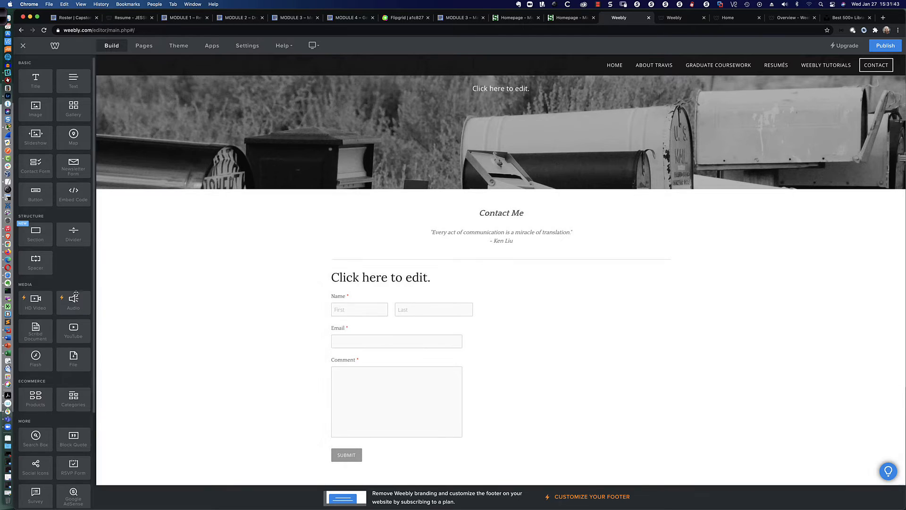
{"action": "scroll", "coordinate": [76, 294], "scroll_direction": "down", "scroll_amount": 5}
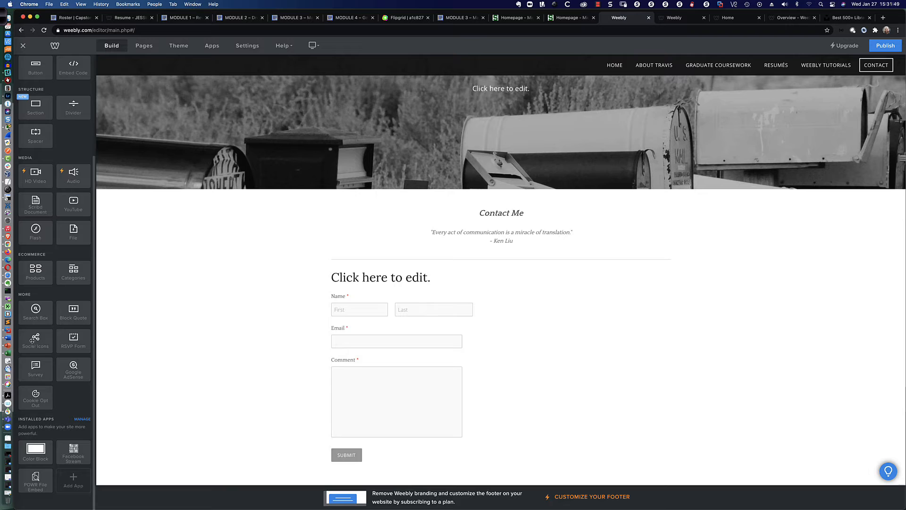
{"action": "left_click_drag", "start_coordinate": [35, 343], "coordinate": [500, 473]}
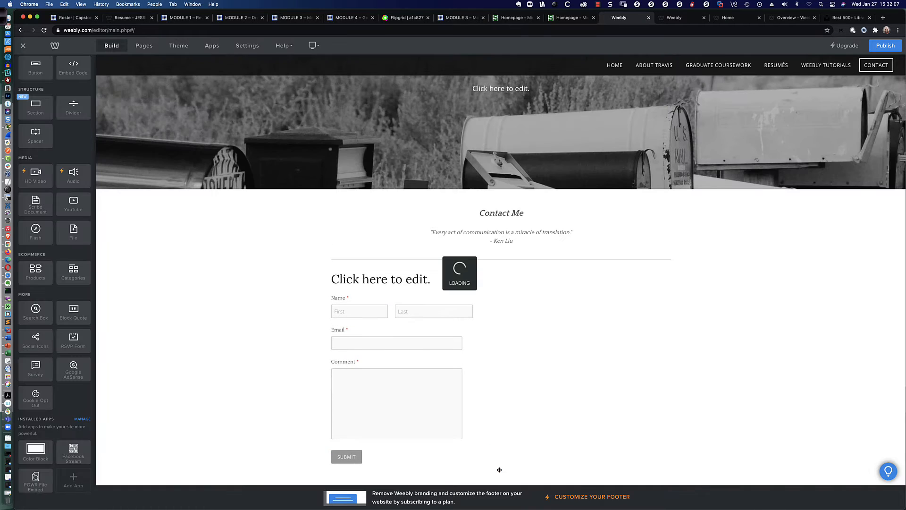
{"action": "scroll", "coordinate": [499, 458], "scroll_direction": "down", "scroll_amount": 1}
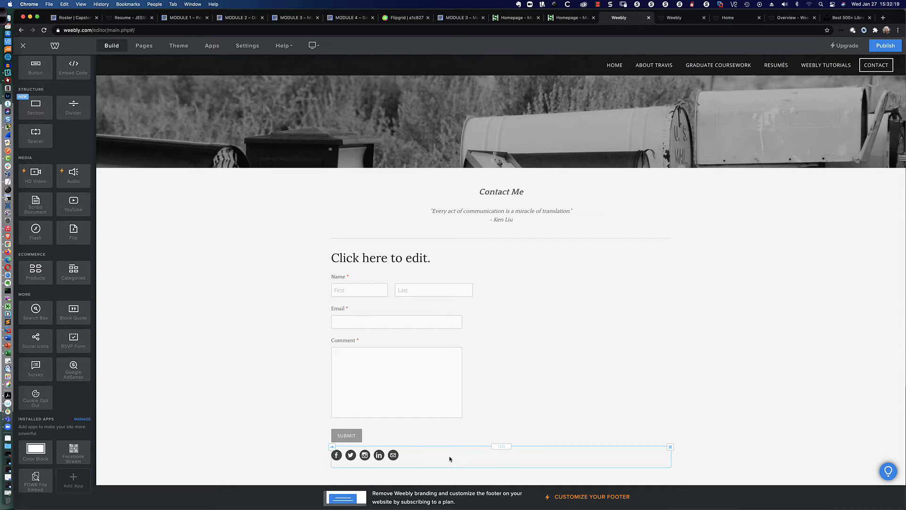
Step: Activate the inactive YouTube icon in the new social icons element so that it is shown
{"action": "left_click", "coordinate": [417, 457]}
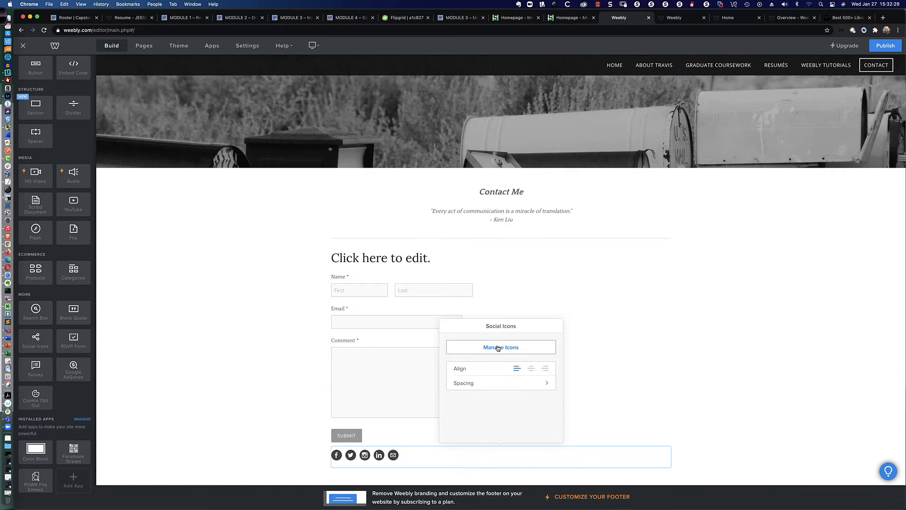
{"action": "left_click", "coordinate": [508, 349]}
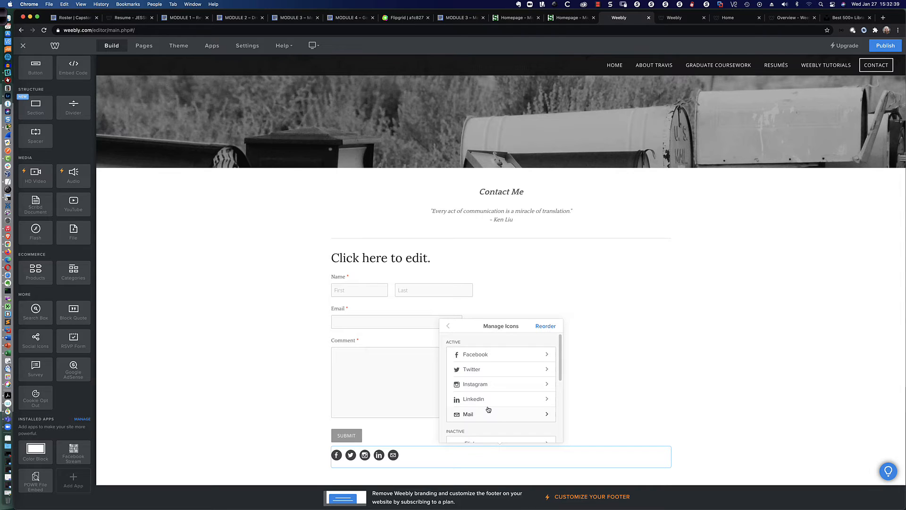
{"action": "scroll", "coordinate": [489, 409], "scroll_direction": "down", "scroll_amount": 5}
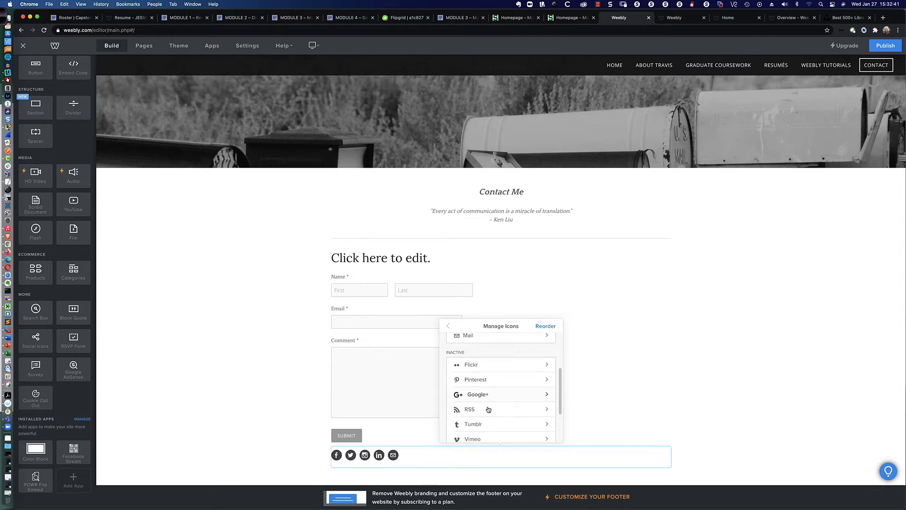
{"action": "scroll", "coordinate": [489, 409], "scroll_direction": "down", "scroll_amount": 3}
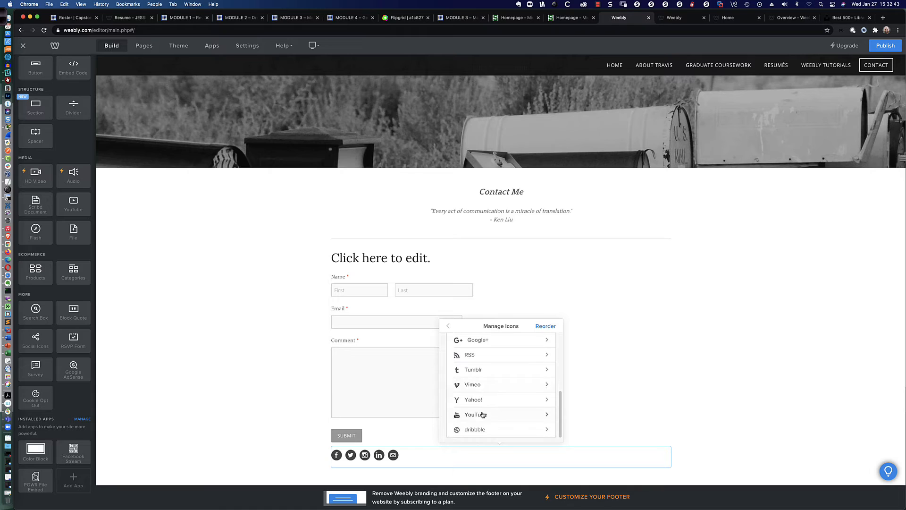
{"action": "left_click", "coordinate": [482, 415]}
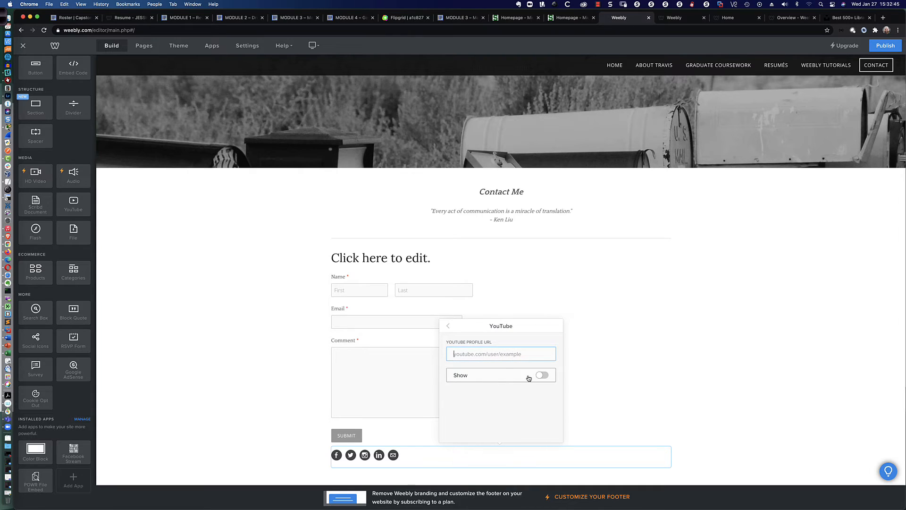
{"action": "left_click", "coordinate": [541, 376]}
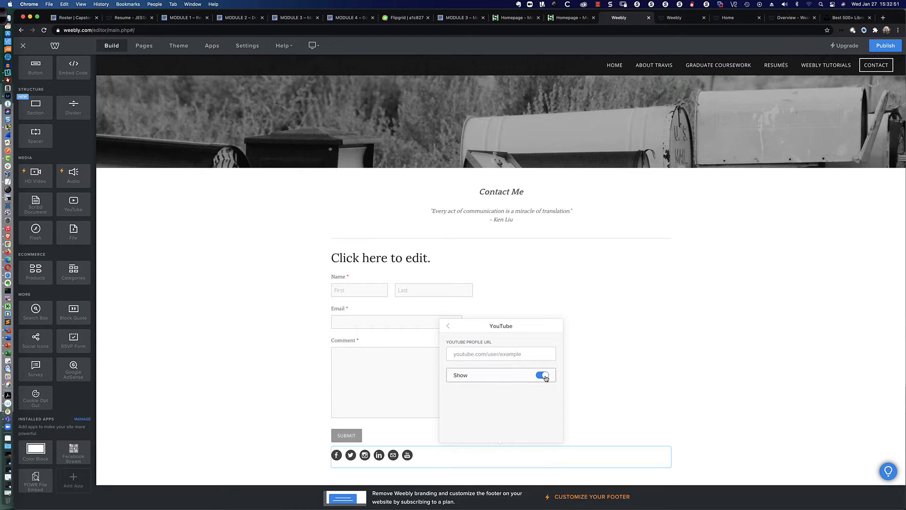
Step: Fill in the YouTube profile URL with the suggested channel address and return to the icon list
{"action": "left_click", "coordinate": [472, 355]}
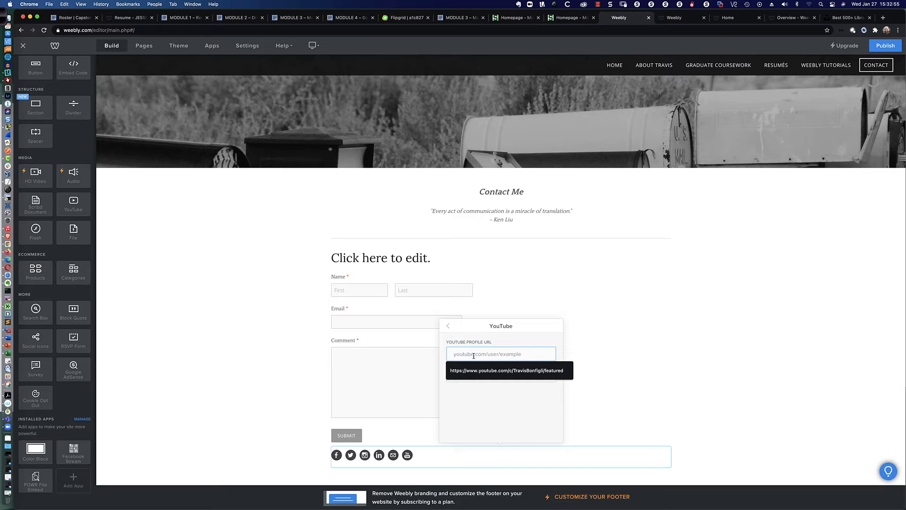
{"action": "left_click", "coordinate": [491, 371]}
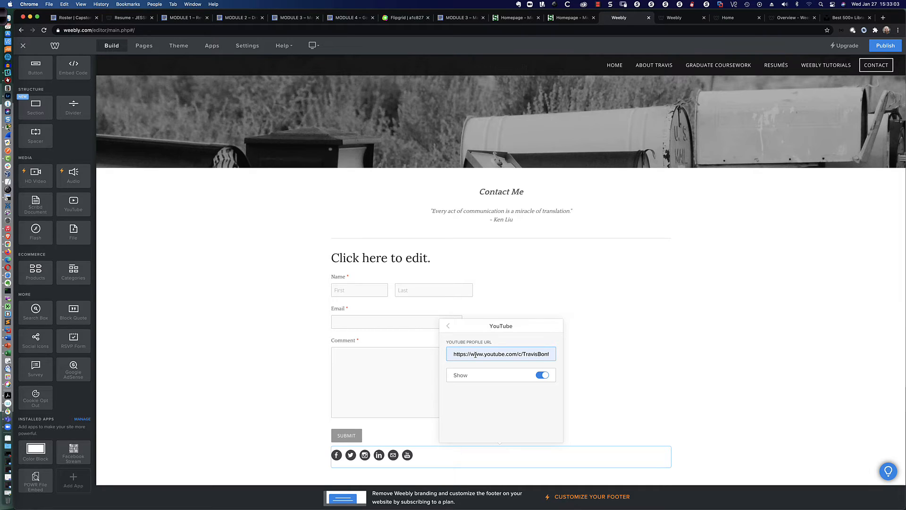
{"action": "left_click", "coordinate": [448, 325]}
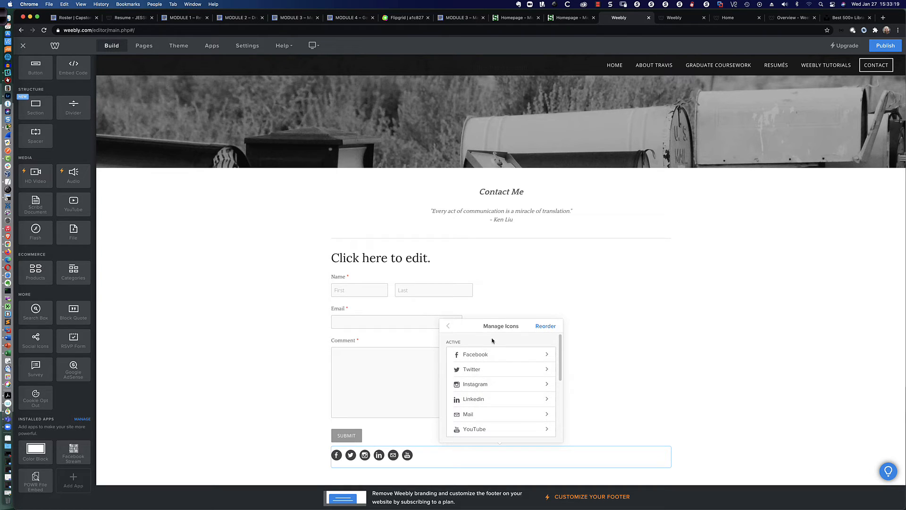
Step: Reorder the active social icons so that Twitter sits between Mail and YouTube
{"action": "left_click", "coordinate": [546, 328]}
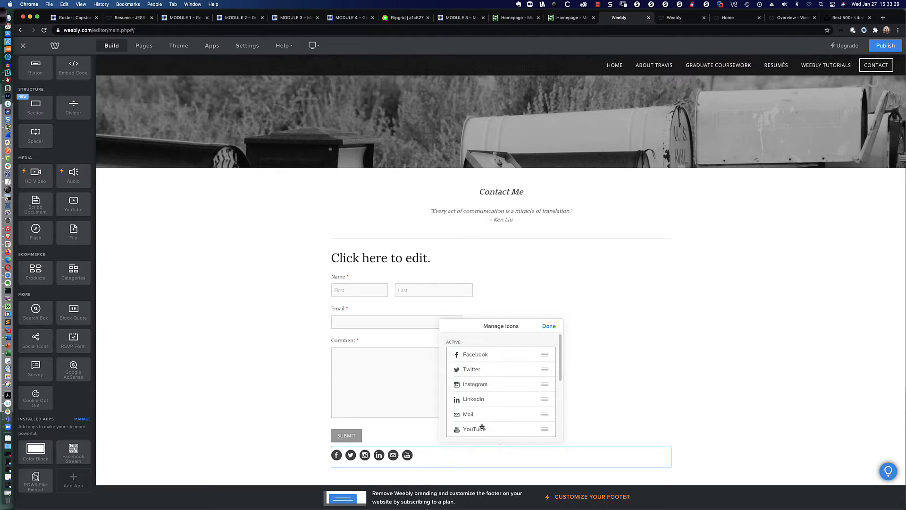
{"action": "mouse_move", "coordinate": [477, 415]}
{"action": "left_mouse_down"}
{"action": "mouse_move", "coordinate": [479, 400]}
{"action": "mouse_move", "coordinate": [478, 413]}
{"action": "left_mouse_up"}
{"action": "left_click_drag", "start_coordinate": [478, 370], "coordinate": [479, 415]}
{"action": "scroll", "coordinate": [500, 385], "scroll_direction": "down", "scroll_amount": 5}
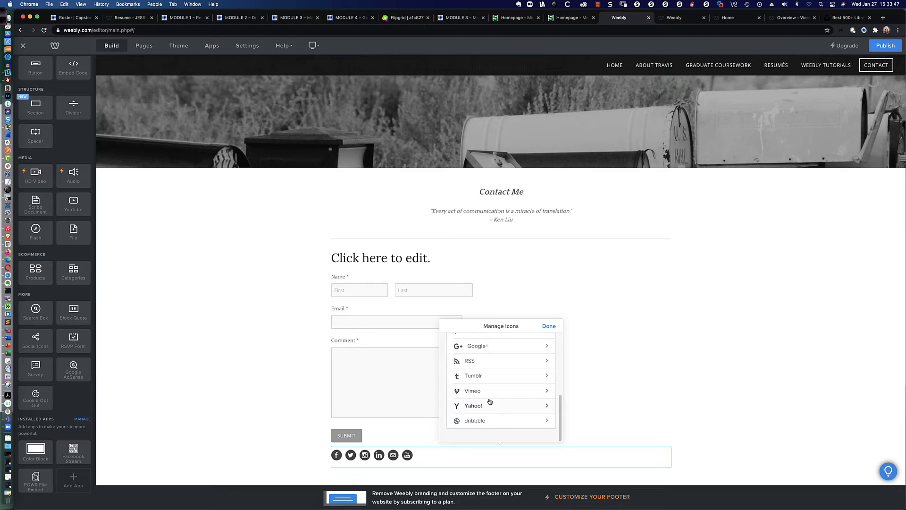
{"action": "scroll", "coordinate": [490, 402], "scroll_direction": "up", "scroll_amount": 3}
{"action": "scroll", "coordinate": [490, 401], "scroll_direction": "up", "scroll_amount": 4}
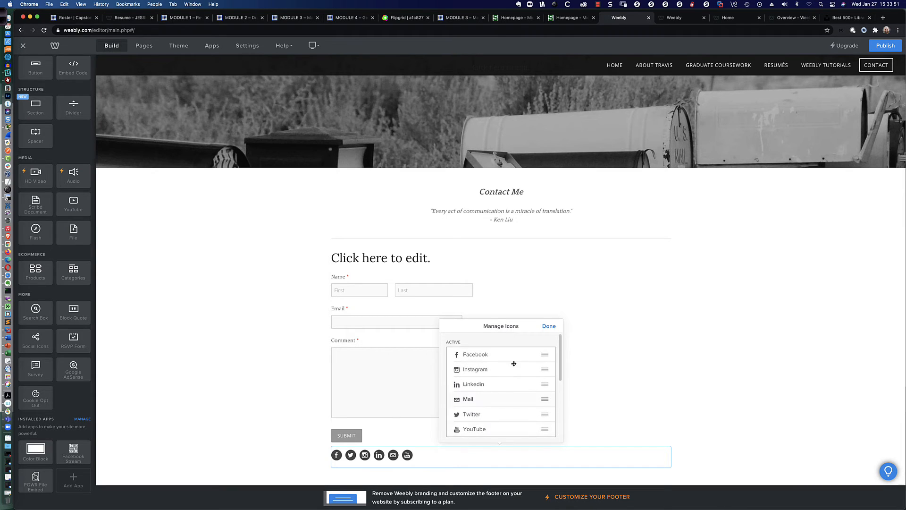
{"action": "left_click", "coordinate": [548, 326]}
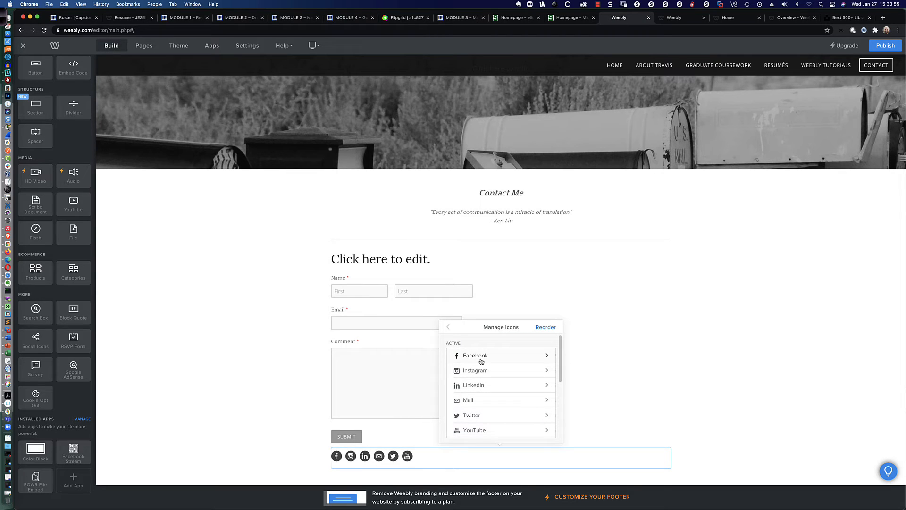
Step: Try right, center and left alignment for the social icons and leave them centered
{"action": "scroll", "coordinate": [482, 362], "scroll_direction": "down", "scroll_amount": 3}
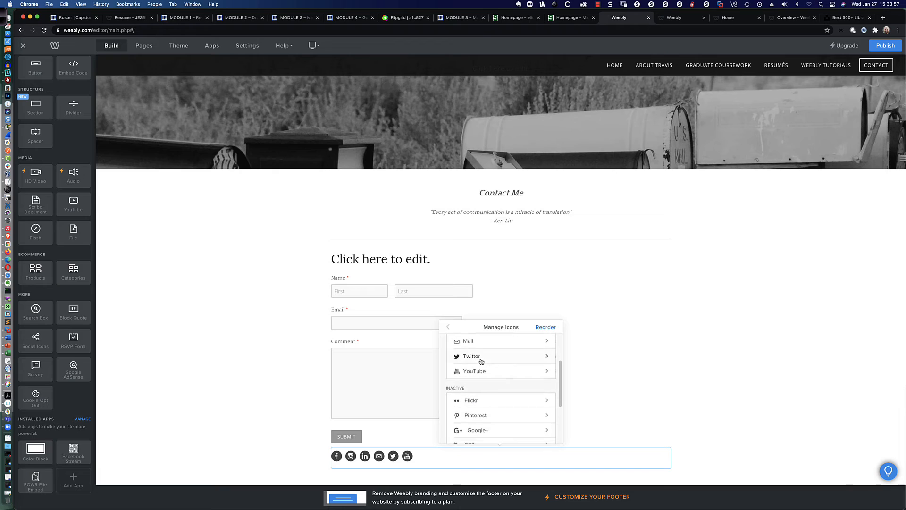
{"action": "scroll", "coordinate": [481, 362], "scroll_direction": "down", "scroll_amount": 3}
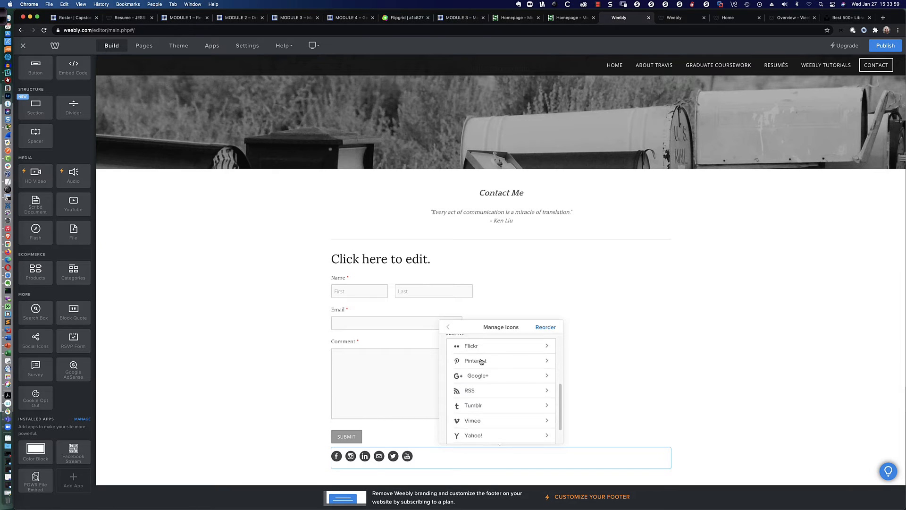
{"action": "scroll", "coordinate": [481, 362], "scroll_direction": "down", "scroll_amount": 2}
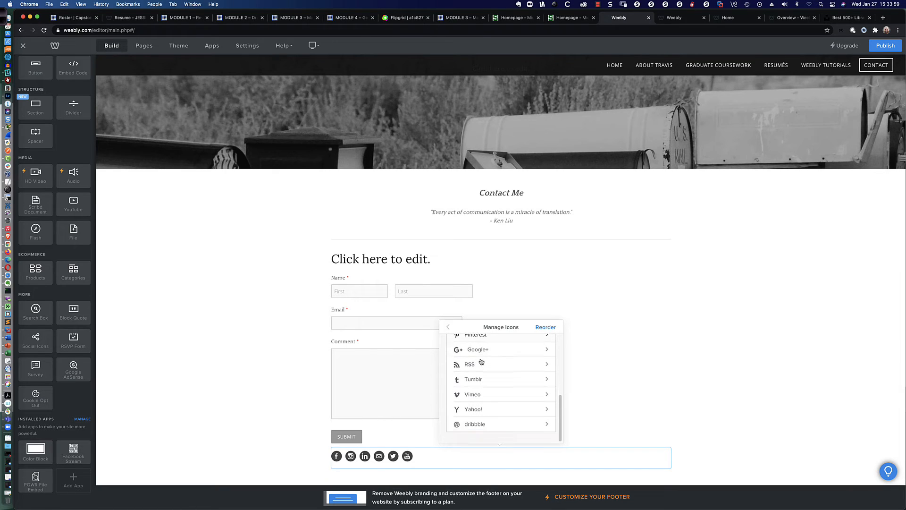
{"action": "left_click", "coordinate": [450, 327]}
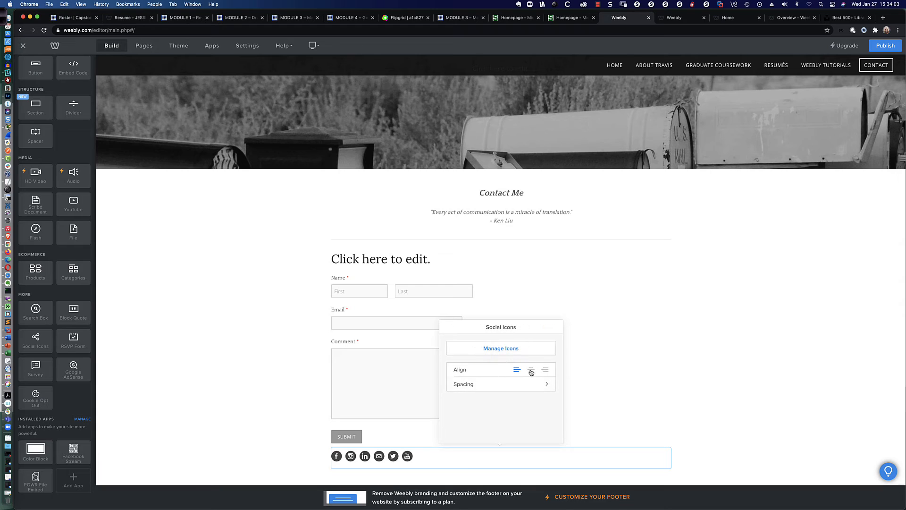
{"action": "left_click", "coordinate": [545, 370]}
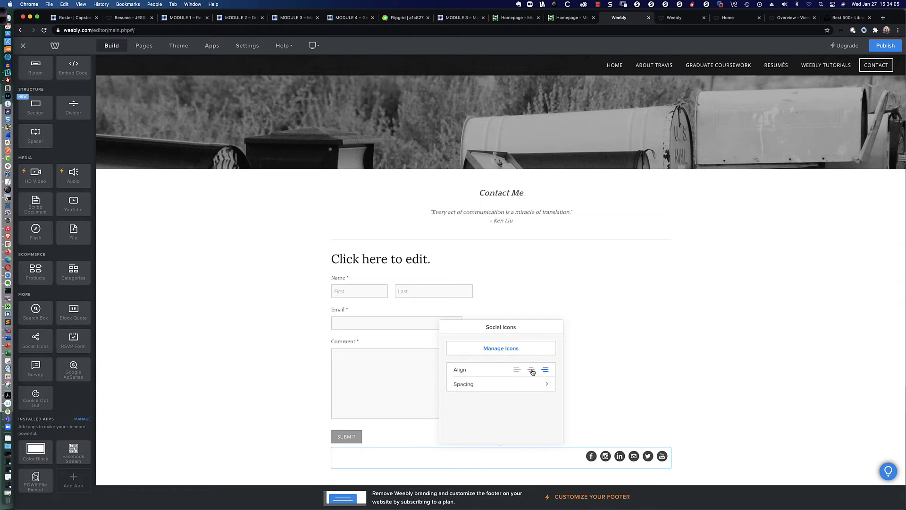
{"action": "left_click", "coordinate": [531, 370]}
{"action": "left_click", "coordinate": [517, 370]}
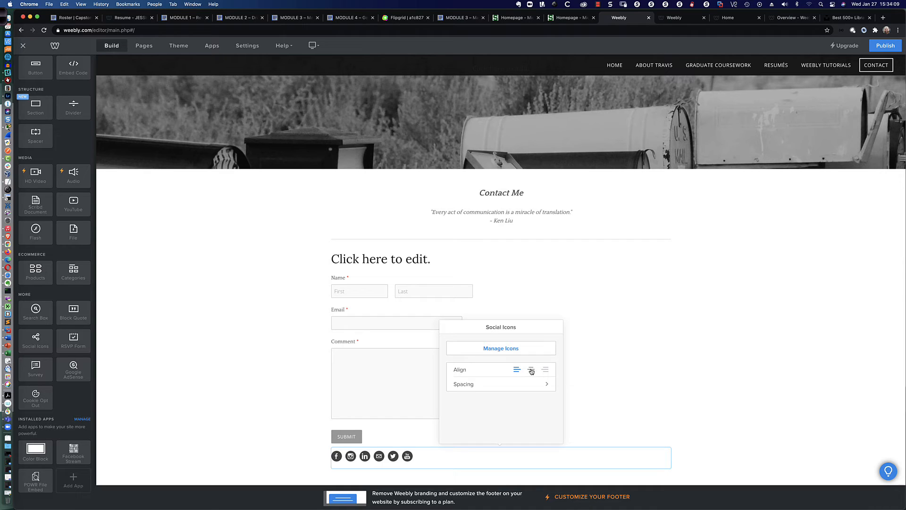
{"action": "left_click", "coordinate": [531, 370]}
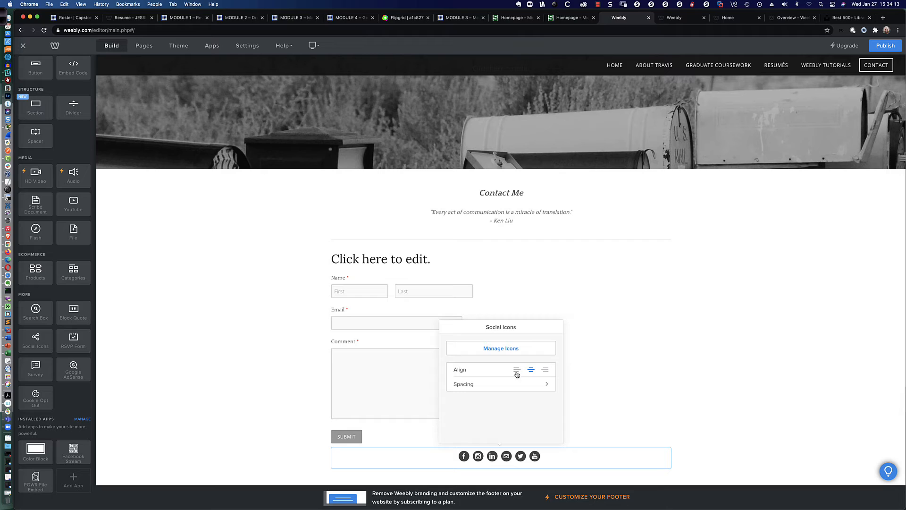
Step: Open the Facebook icon's profile URL setting in the Contact page's social icons
{"action": "left_click", "coordinate": [503, 352]}
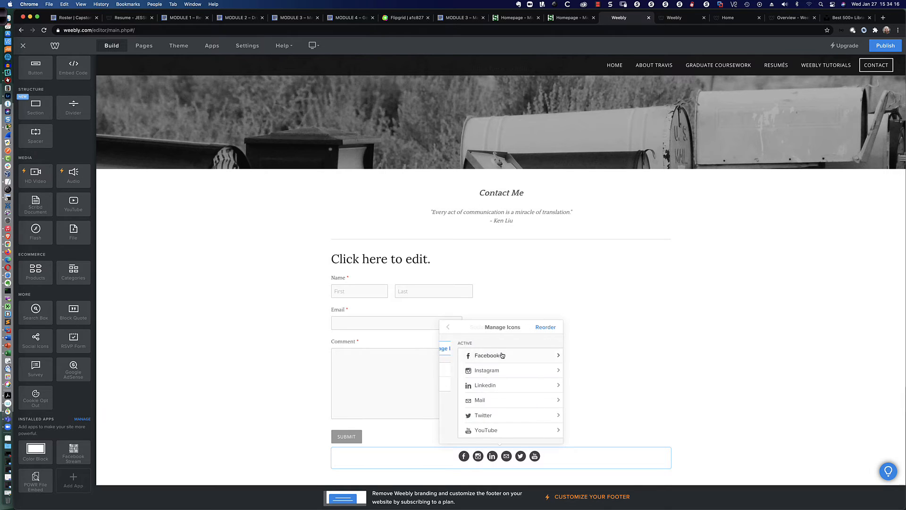
{"action": "left_click", "coordinate": [476, 357]}
{"action": "left_click", "coordinate": [477, 355]}
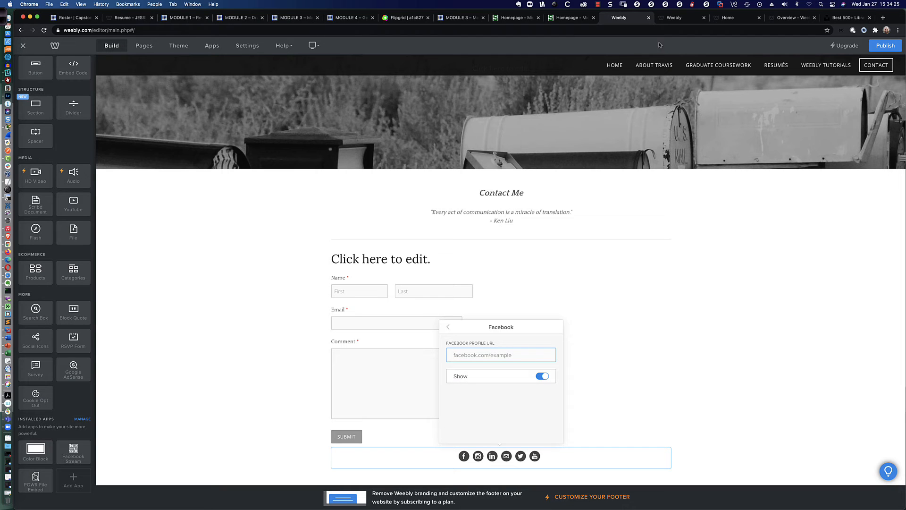
Step: Copy the Facebook profile URL from the Home page's social icons in the other Weebly tab and return to the Contact page
{"action": "left_click", "coordinate": [675, 18]}
{"action": "scroll", "coordinate": [529, 190], "scroll_direction": "down", "scroll_amount": 5}
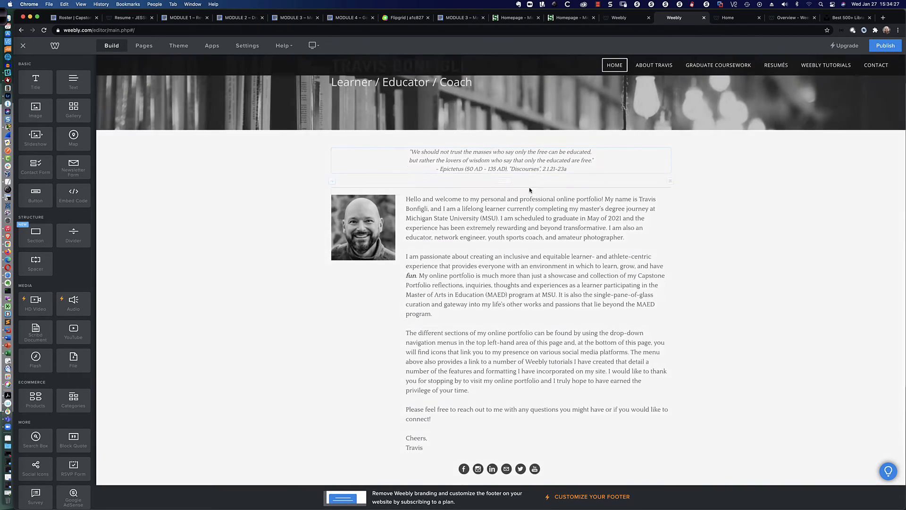
{"action": "scroll", "coordinate": [530, 189], "scroll_direction": "down", "scroll_amount": 2}
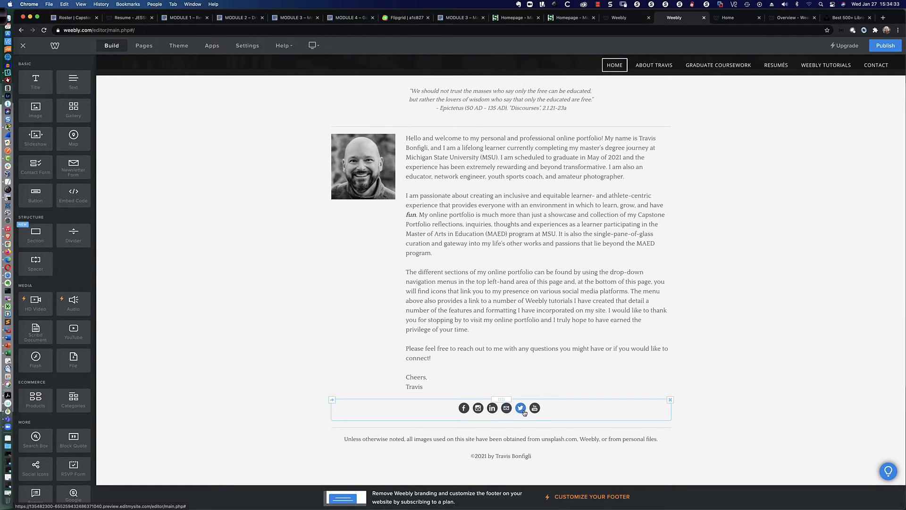
{"action": "left_click", "coordinate": [472, 413]}
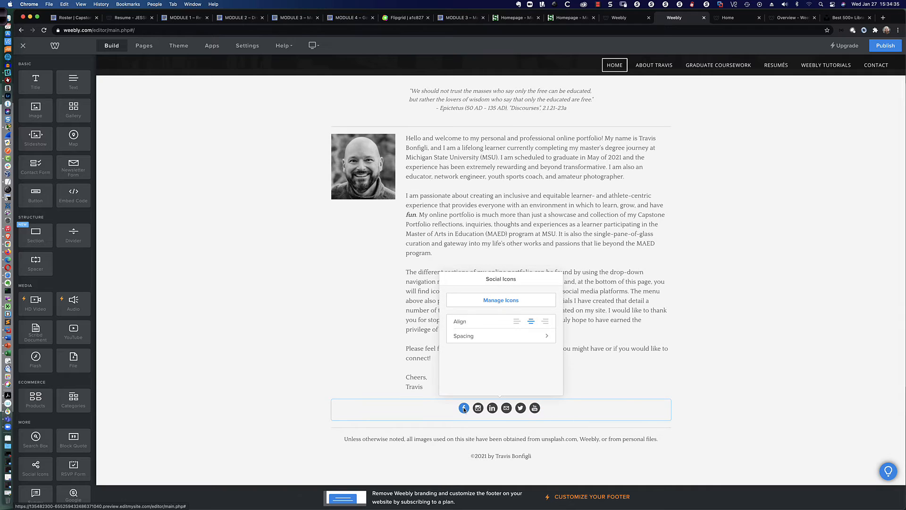
{"action": "left_click", "coordinate": [494, 300]}
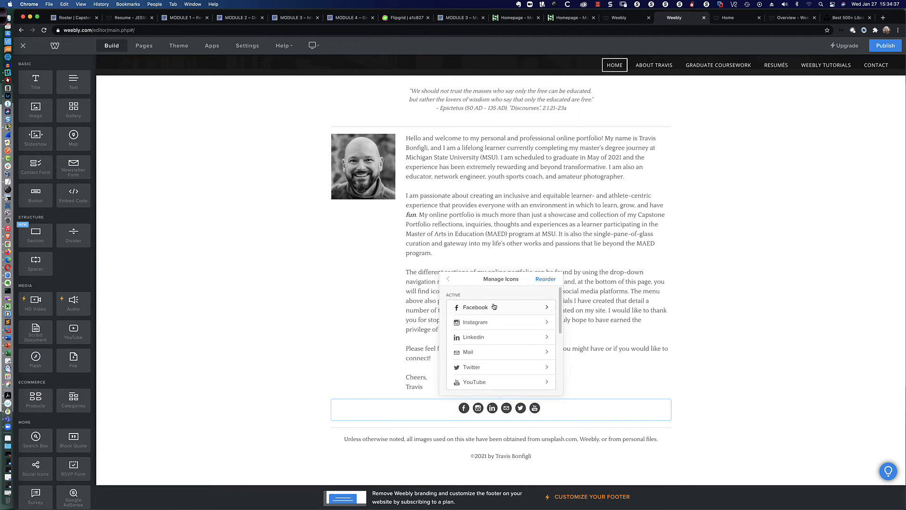
{"action": "left_click", "coordinate": [494, 306]}
{"action": "triple_click", "coordinate": [494, 307]}
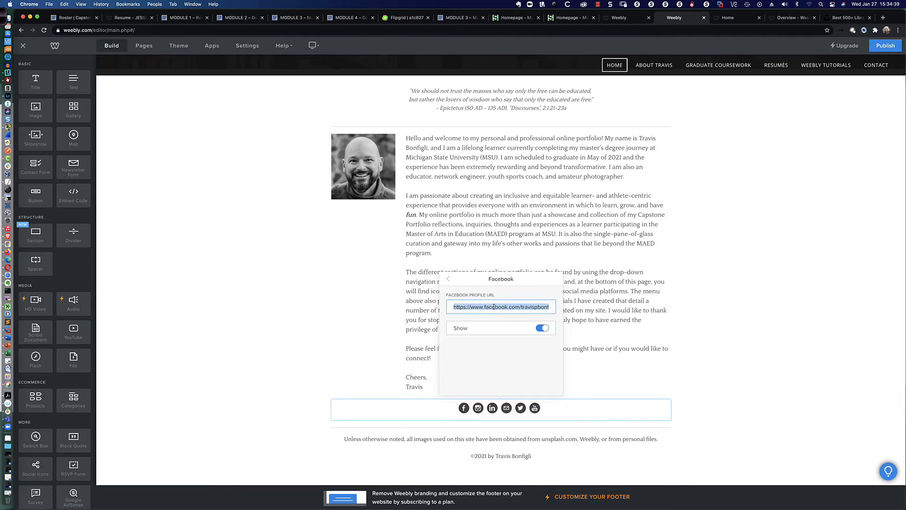
{"action": "left_click", "coordinate": [623, 22]}
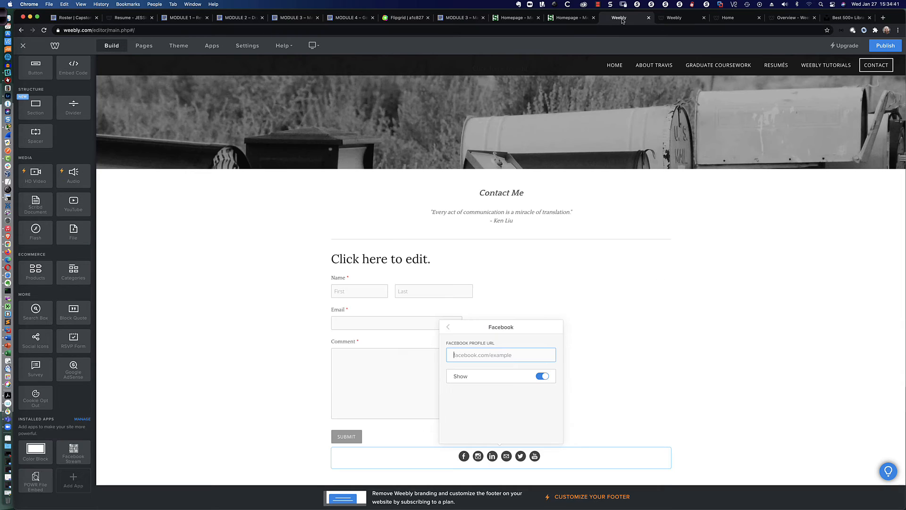
Step: Paste the copied Facebook profile URL into the Contact page's Facebook icon and return to the list of active icons
{"action": "left_click", "coordinate": [474, 356]}
{"action": "type", "text": "https://www.facebook.com/travispbonfigli/"}
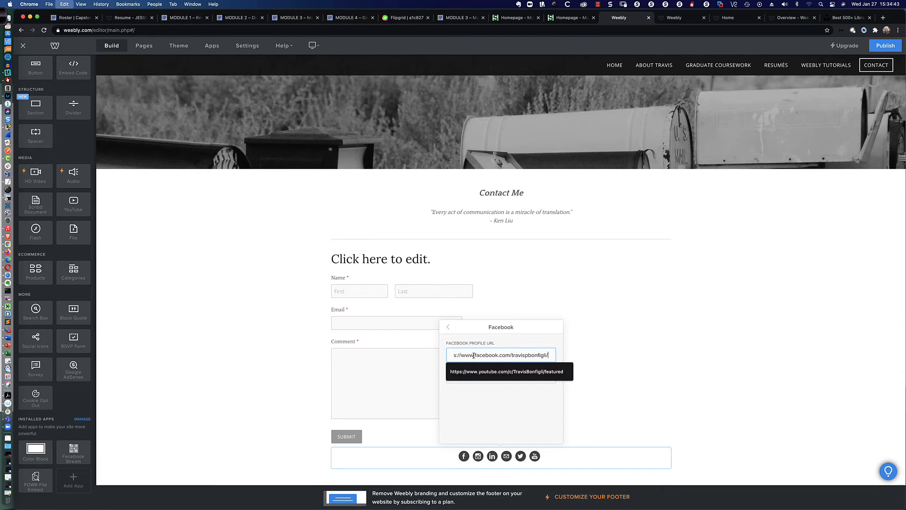
{"action": "left_click", "coordinate": [449, 327]}
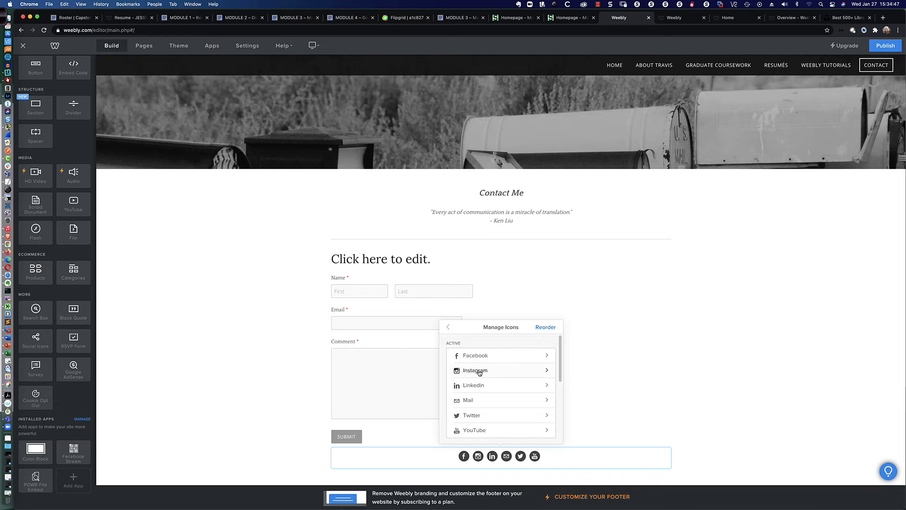
Step: Copy the Instagram profile URL from the Home page's social icons in the other Weebly tab into the Contact page's Instagram icon
{"action": "left_click", "coordinate": [480, 372]}
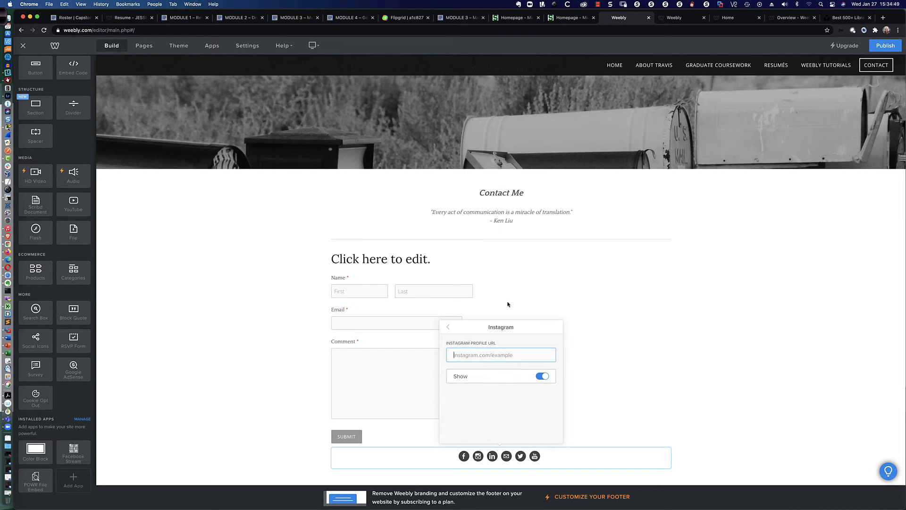
{"action": "left_click", "coordinate": [677, 22]}
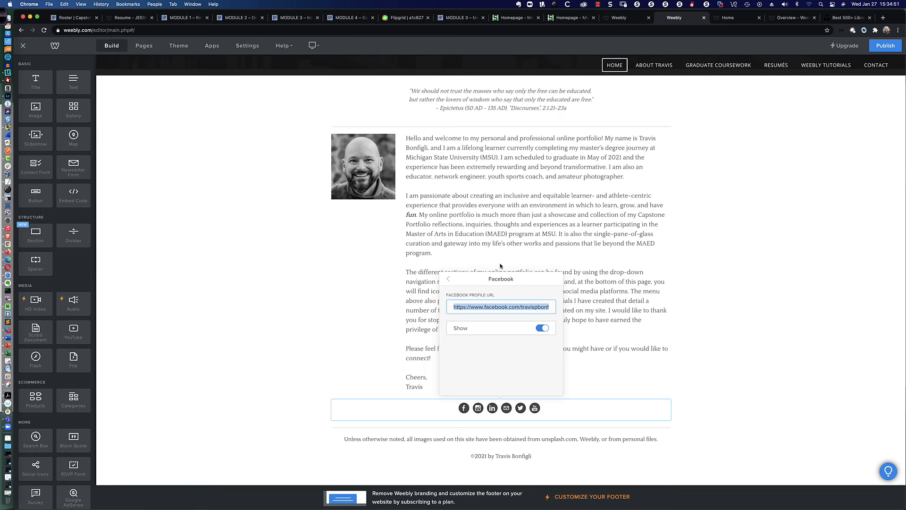
{"action": "left_click", "coordinate": [450, 280]}
{"action": "left_click", "coordinate": [449, 281]}
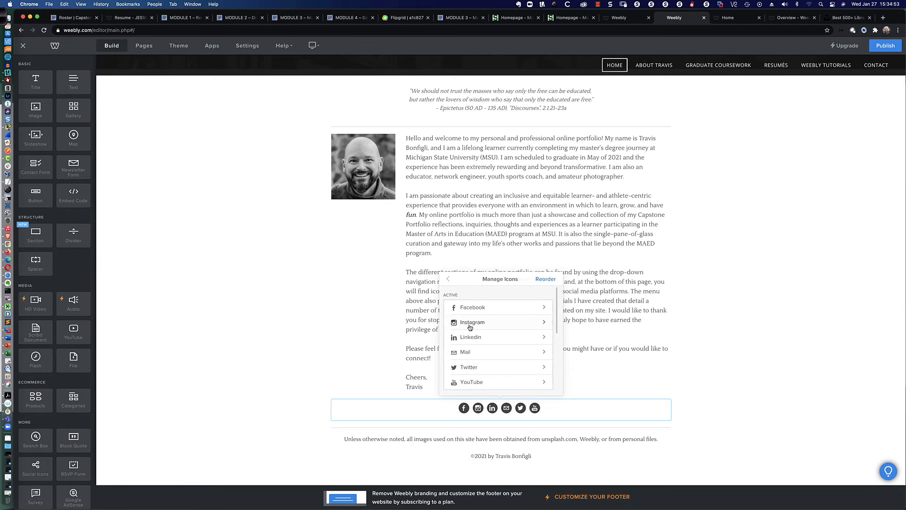
{"action": "left_click", "coordinate": [475, 325]}
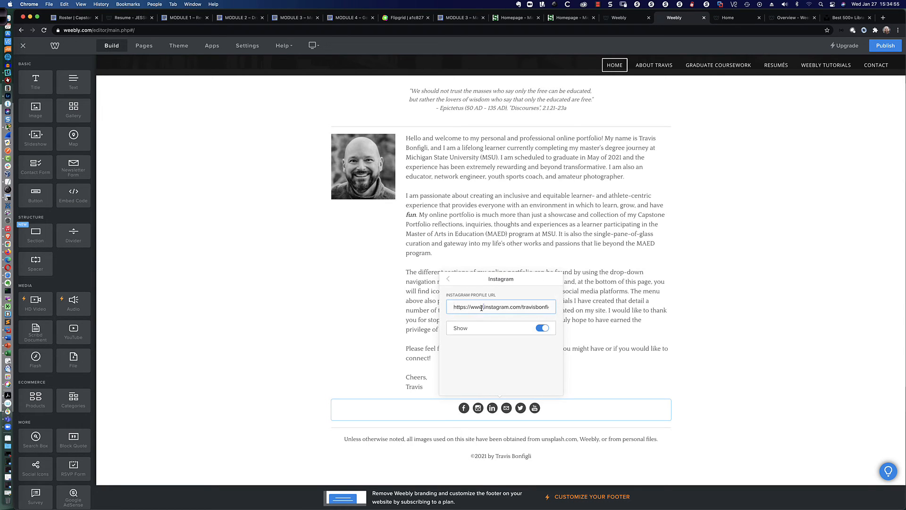
{"action": "triple_click", "coordinate": [482, 308]}
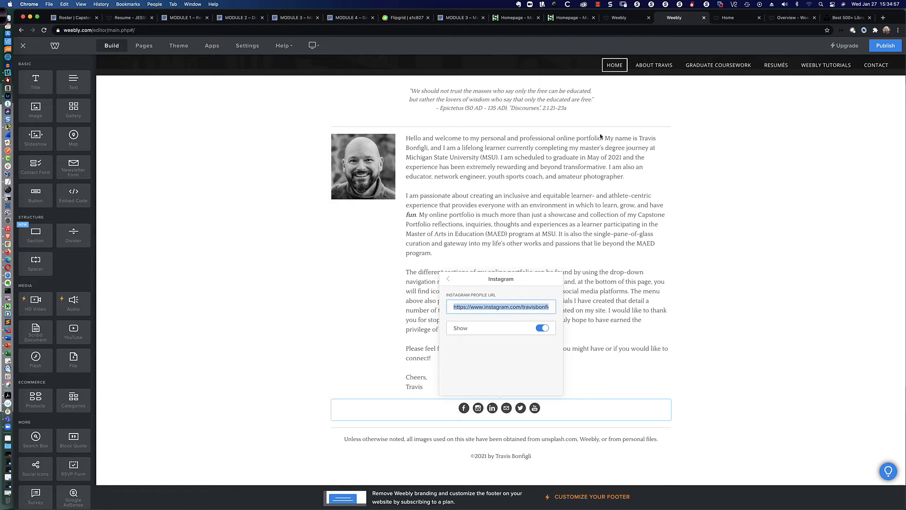
{"action": "left_click", "coordinate": [626, 19]}
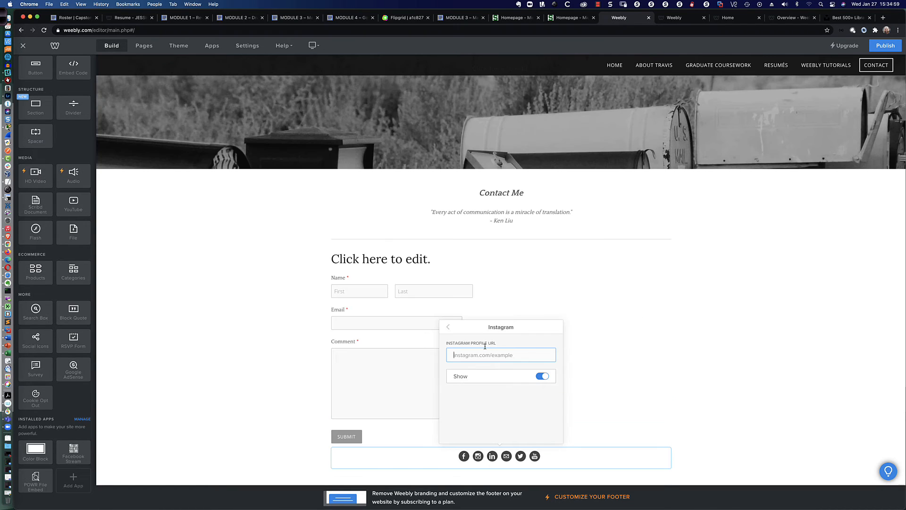
{"action": "left_click", "coordinate": [470, 358]}
{"action": "key", "text": "super+v"}
{"action": "left_click", "coordinate": [448, 328]}
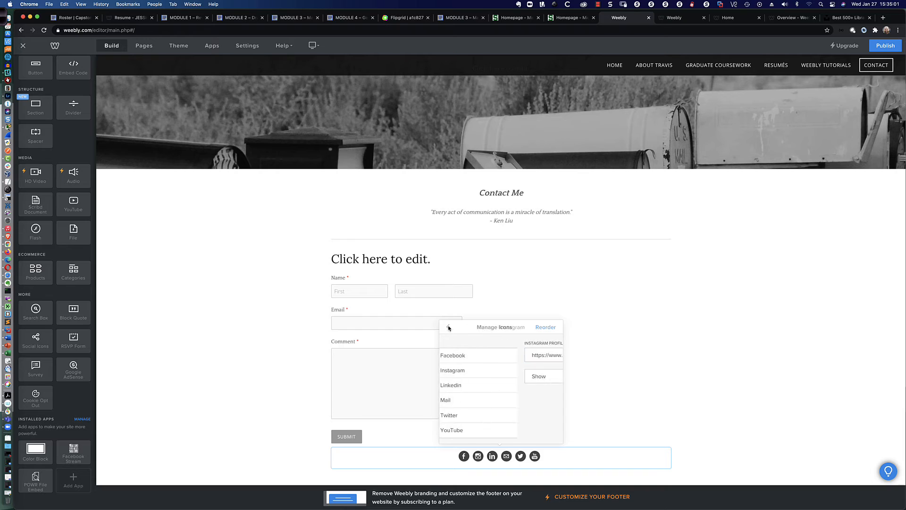
Step: Copy the LinkedIn profile URL from the Home page's social icons in the other Weebly tab into the Contact page's LinkedIn icon
{"action": "left_click", "coordinate": [479, 385]}
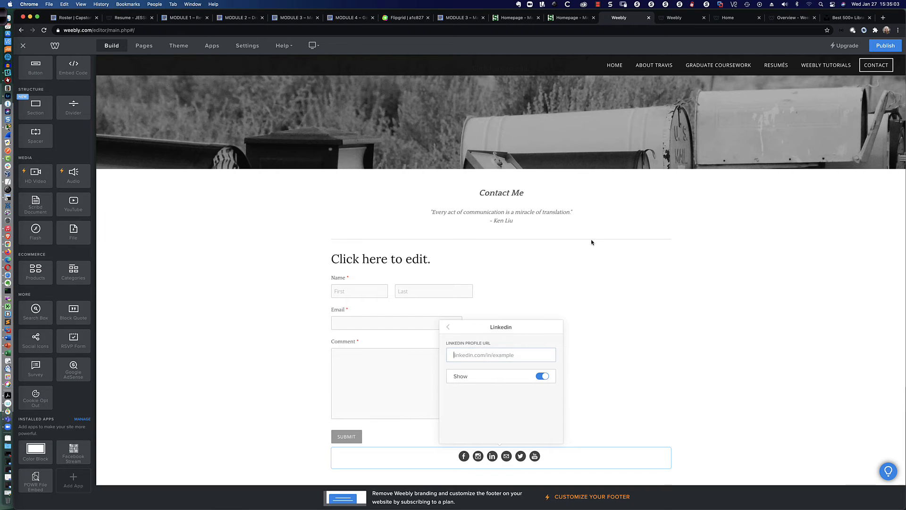
{"action": "left_click", "coordinate": [676, 20]}
{"action": "left_click", "coordinate": [495, 410]}
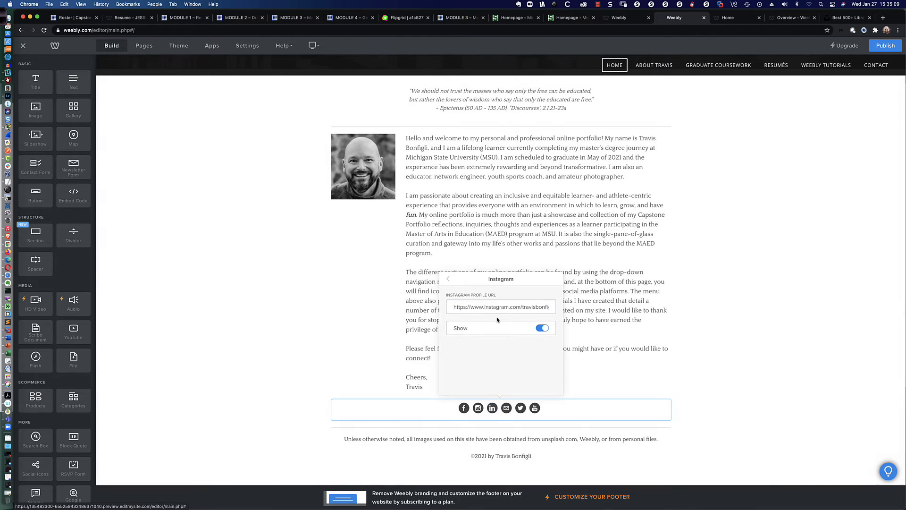
{"action": "left_click", "coordinate": [449, 279]}
{"action": "left_click", "coordinate": [485, 338]}
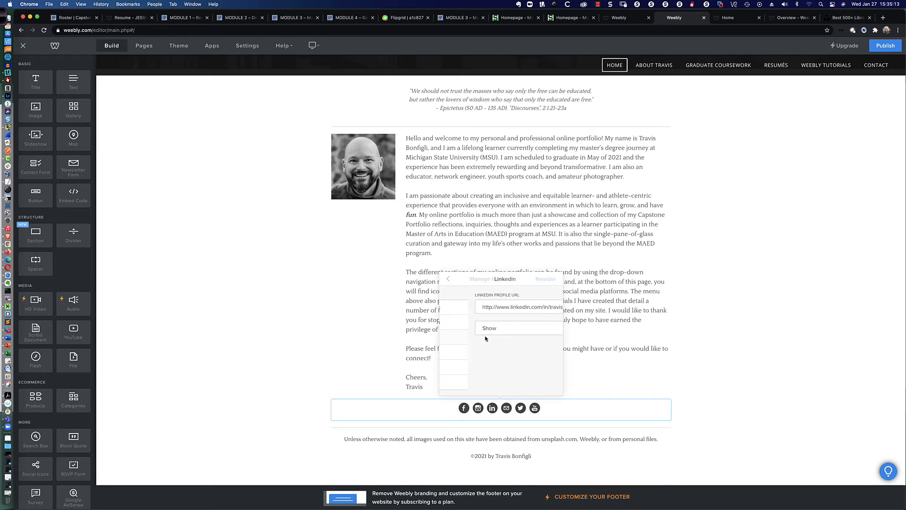
{"action": "triple_click", "coordinate": [496, 307]}
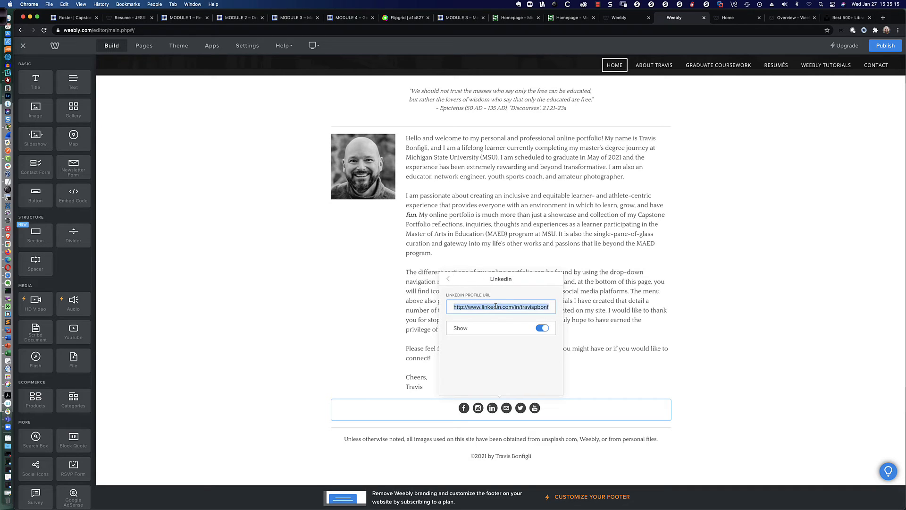
{"action": "left_click", "coordinate": [635, 19]}
{"action": "left_click", "coordinate": [472, 362]}
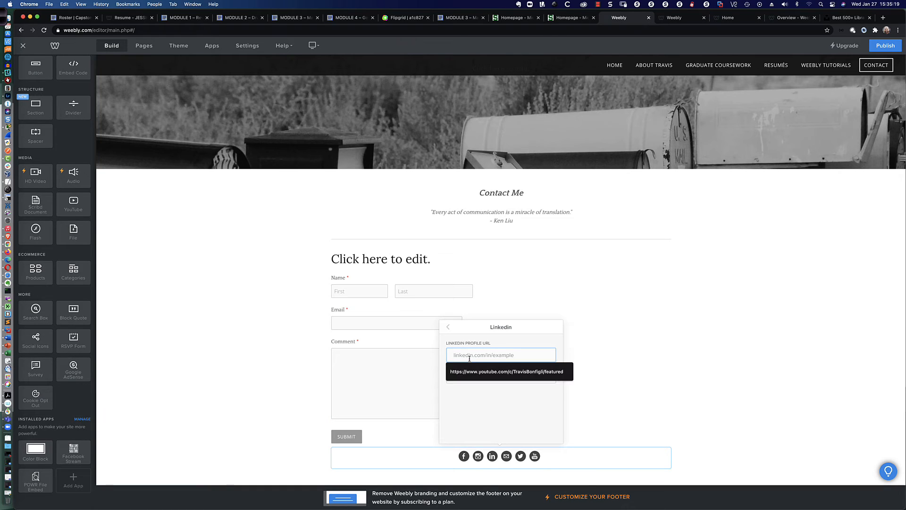
{"action": "left_click", "coordinate": [472, 369]}
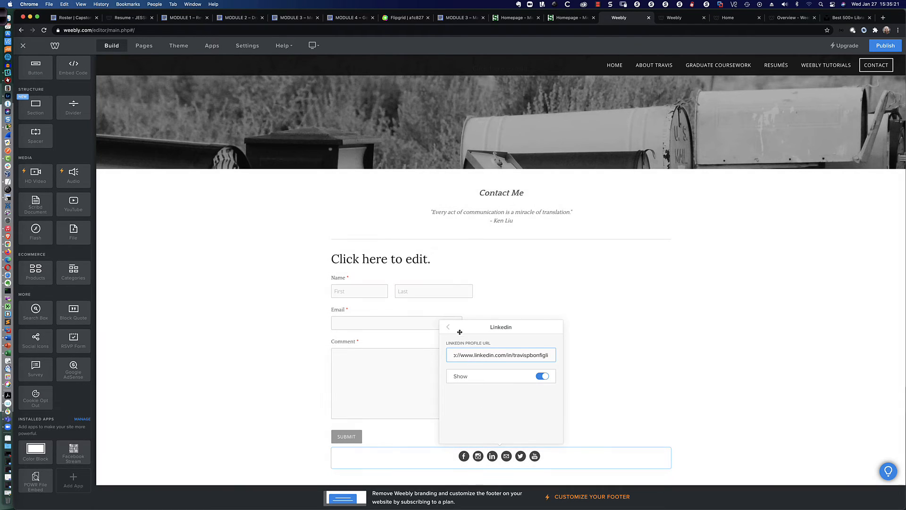
{"action": "left_click", "coordinate": [448, 328]}
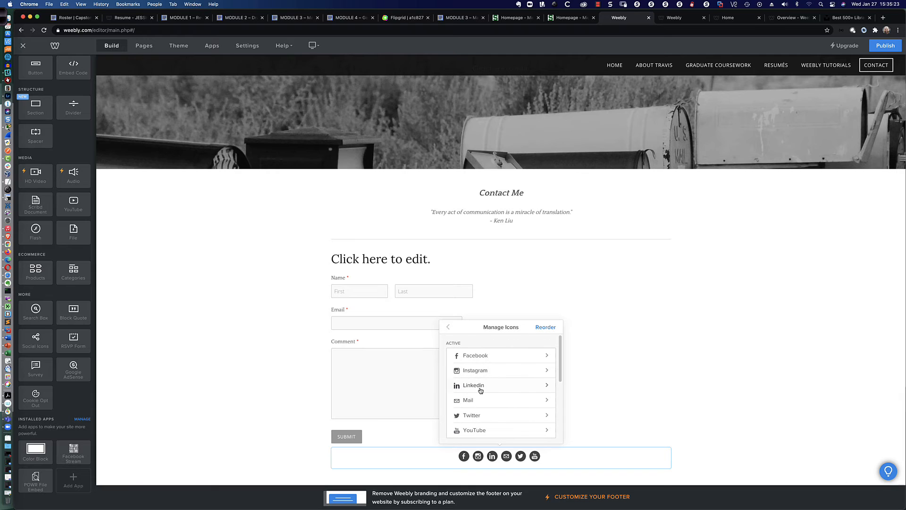
Step: Enter the site owner's e-mail address as the link of the Contact page's Mail icon
{"action": "left_click", "coordinate": [472, 400]}
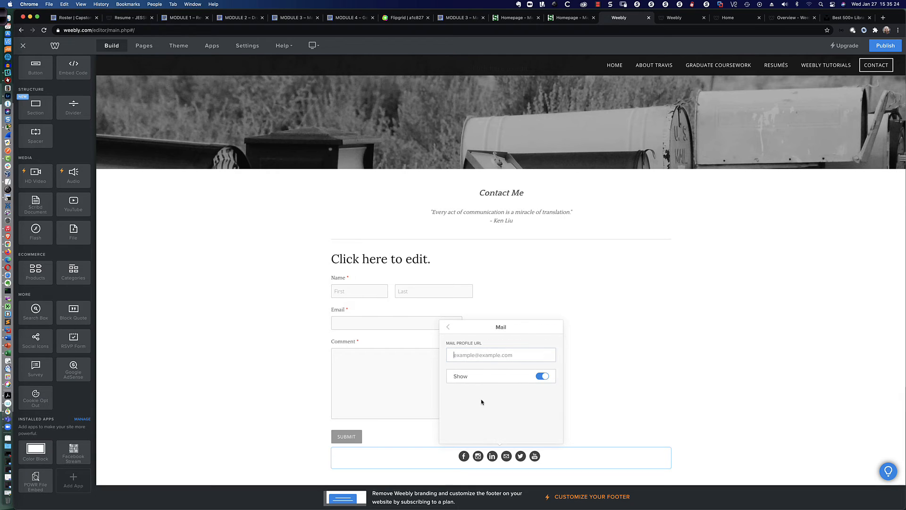
{"action": "left_click", "coordinate": [484, 355]}
{"action": "type", "text": "bonfig"}
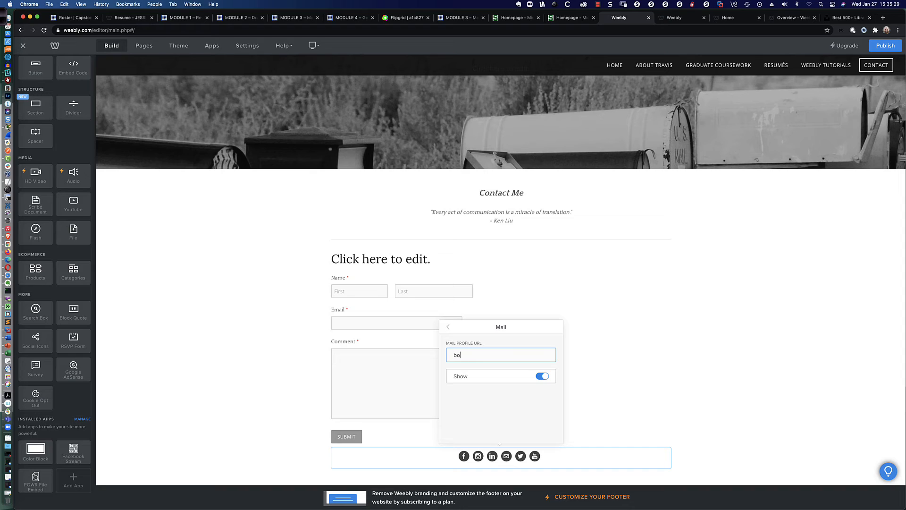
{"action": "key", "text": "BackSpace"}
{"action": "key", "text": "BackSpace"}
{"action": "type", "text": "tra"}
{"action": "left_click", "coordinate": [447, 328]}
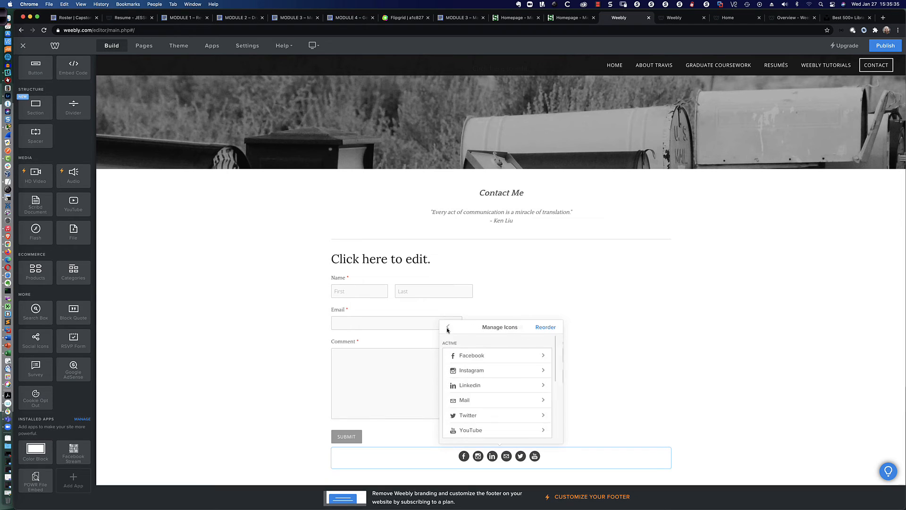
Step: Copy the Twitter profile URL from the Home page's social icons in the other Weebly tab into the Contact page's Twitter icon
{"action": "left_click", "coordinate": [492, 415]}
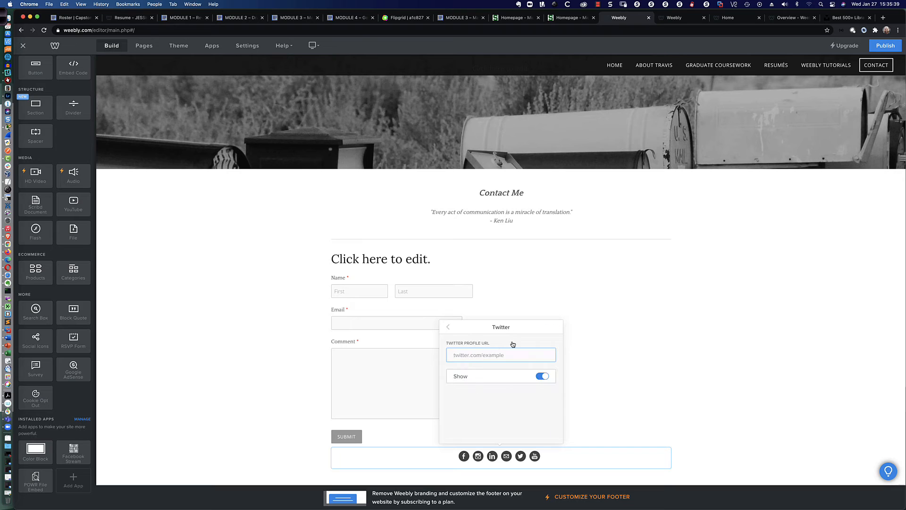
{"action": "left_click", "coordinate": [674, 18]}
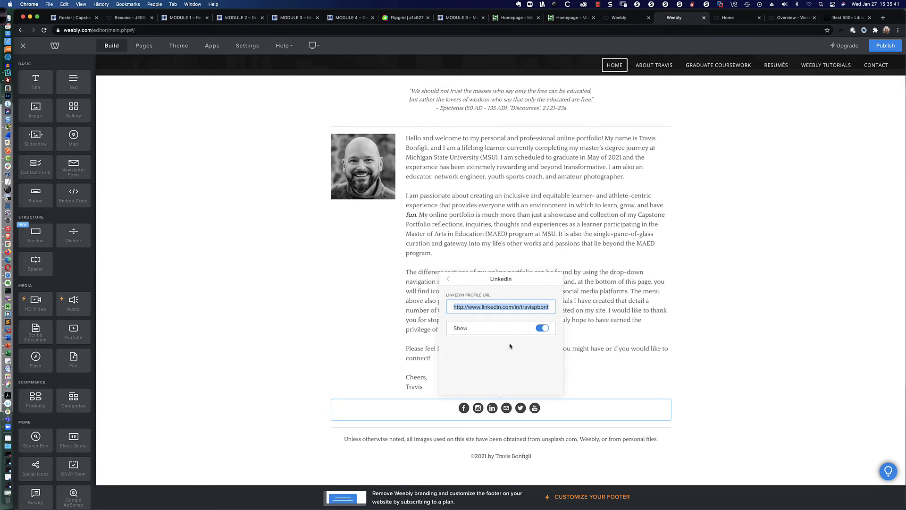
{"action": "left_click", "coordinate": [449, 282]}
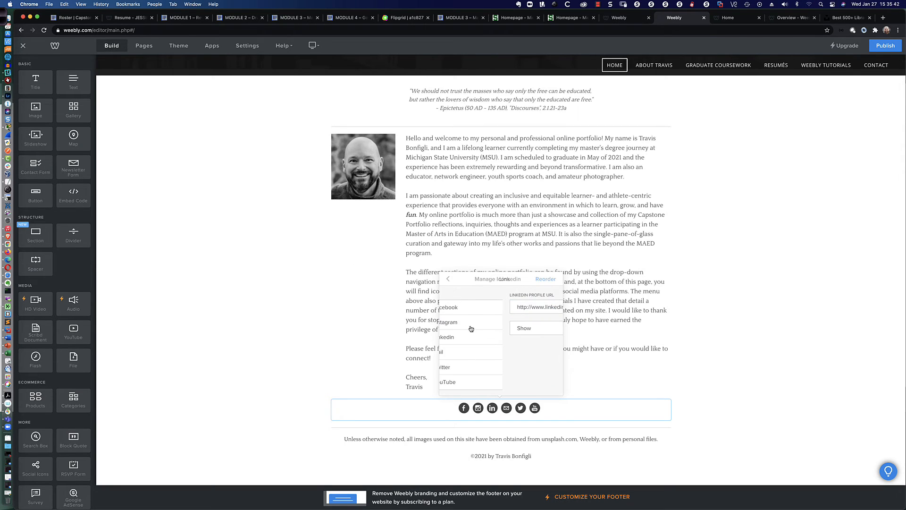
{"action": "left_click", "coordinate": [491, 367]}
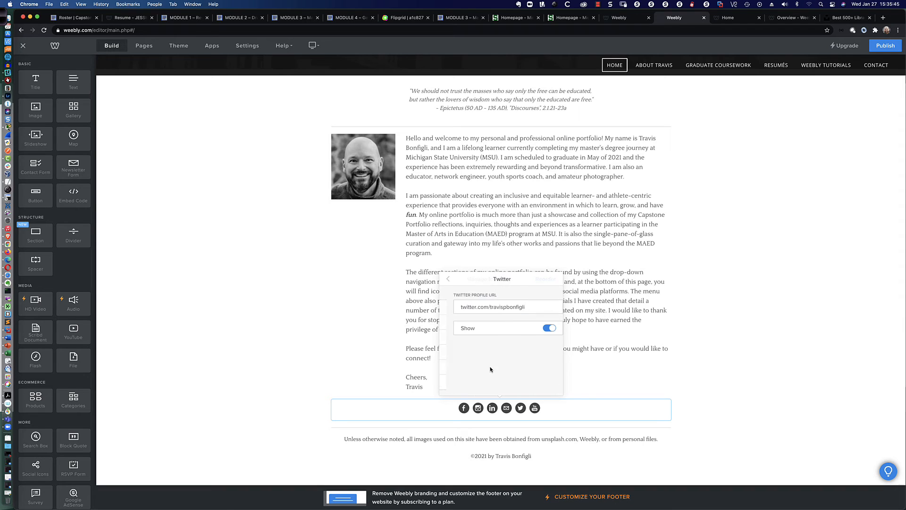
{"action": "triple_click", "coordinate": [488, 306]}
{"action": "key", "text": "super+c"}
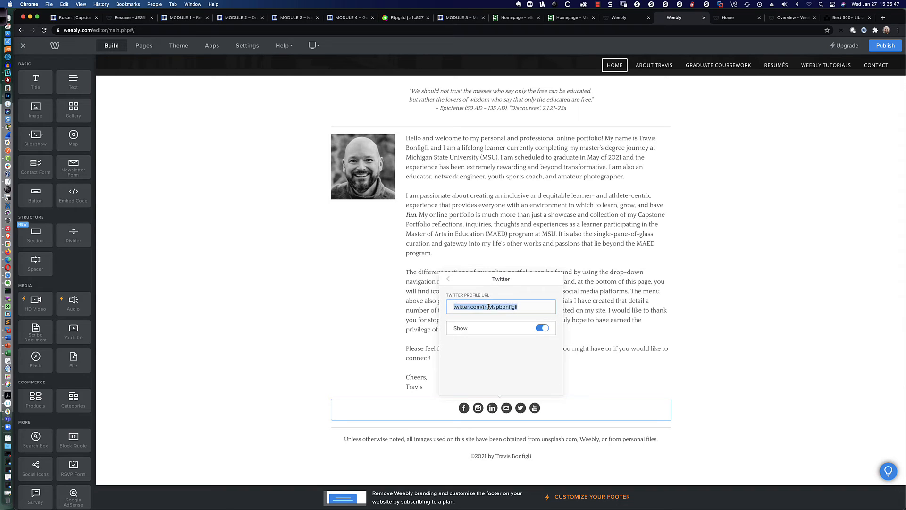
{"action": "left_click", "coordinate": [627, 20]}
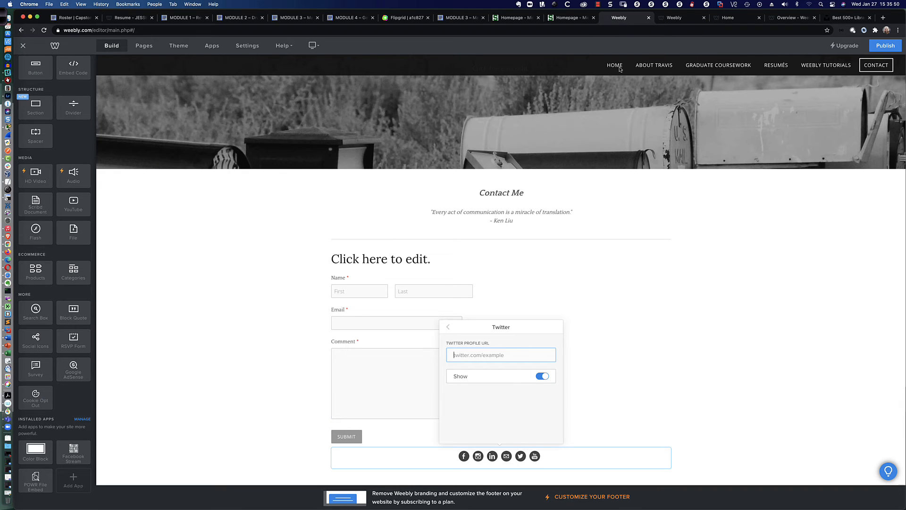
{"action": "left_click", "coordinate": [472, 356]}
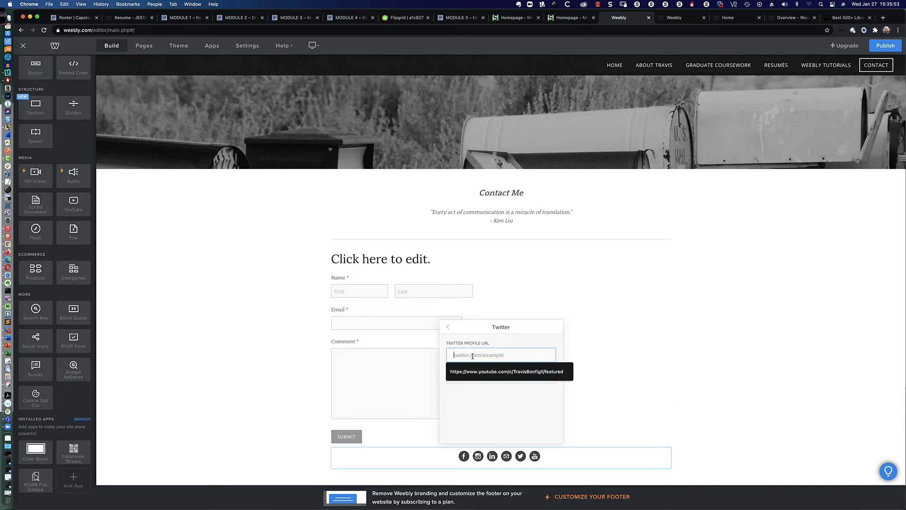
{"action": "key", "text": "super+v"}
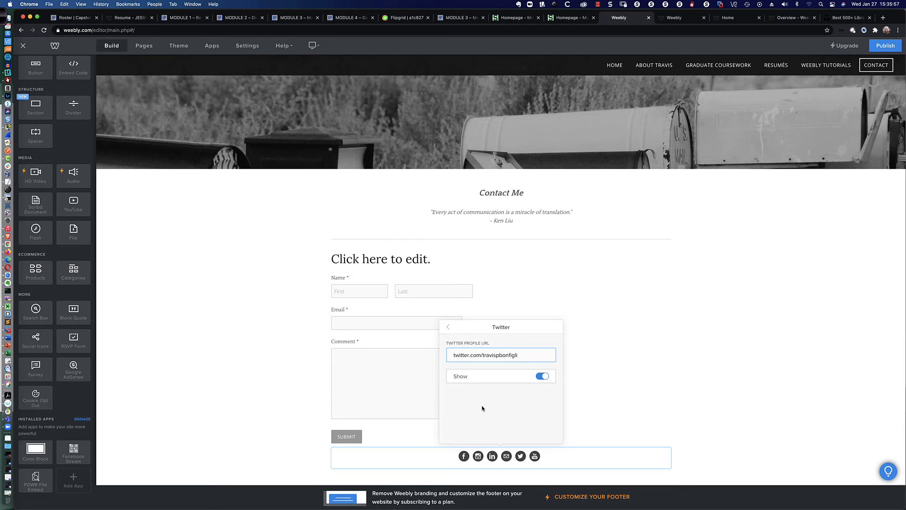
{"action": "left_click", "coordinate": [448, 327]}
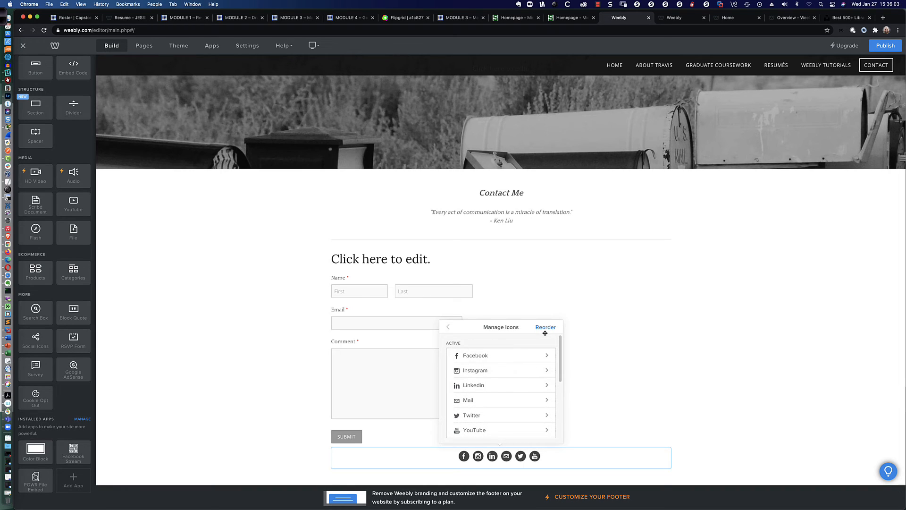
Step: Check the Facebook icon's saved profile URL and the reorder option, and close the social icons settings
{"action": "left_click", "coordinate": [508, 354]}
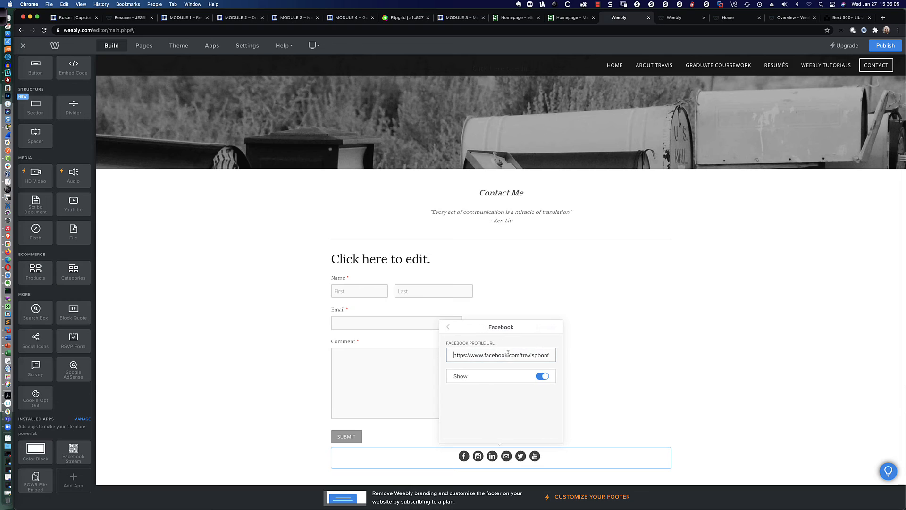
{"action": "left_click", "coordinate": [448, 326]}
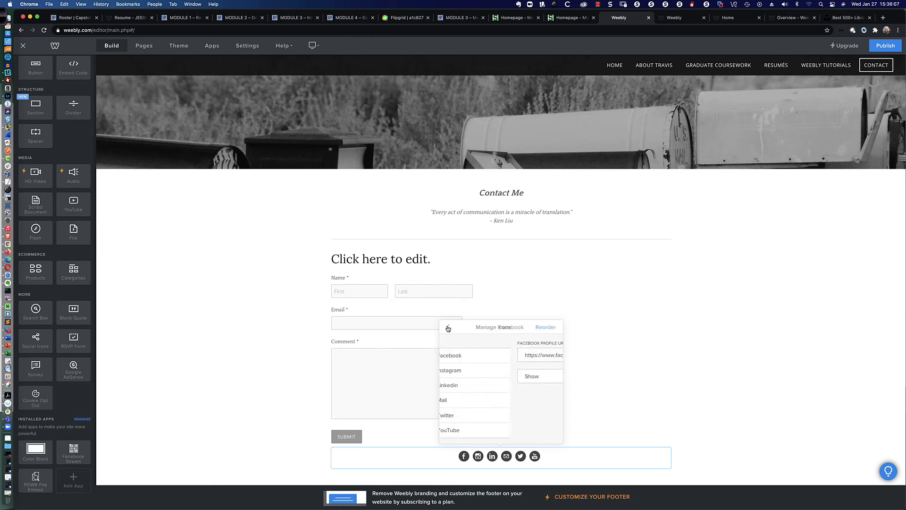
{"action": "left_click", "coordinate": [546, 327]}
{"action": "left_click", "coordinate": [547, 328]}
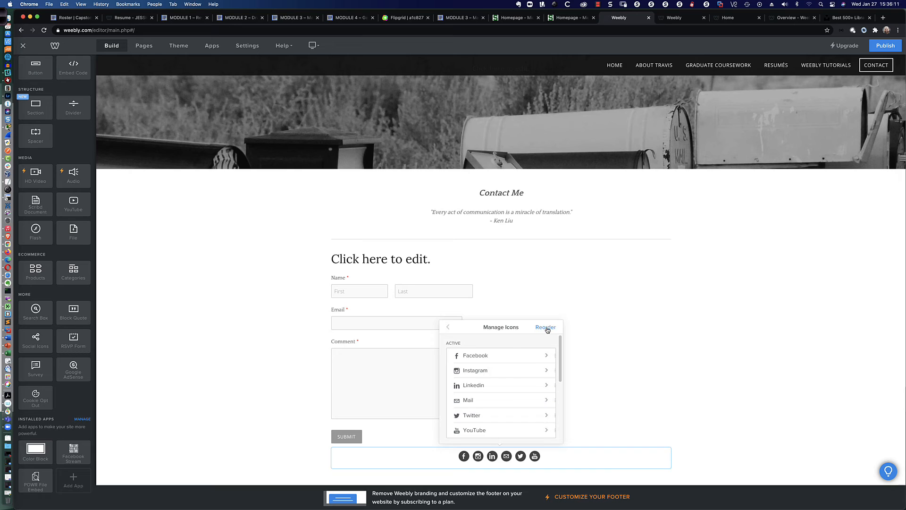
{"action": "left_click", "coordinate": [448, 328]}
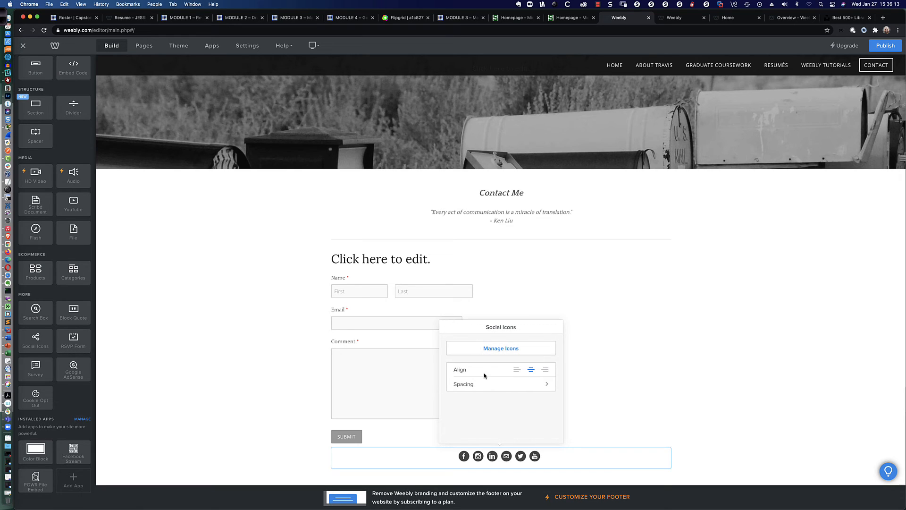
{"action": "left_click", "coordinate": [661, 345]}
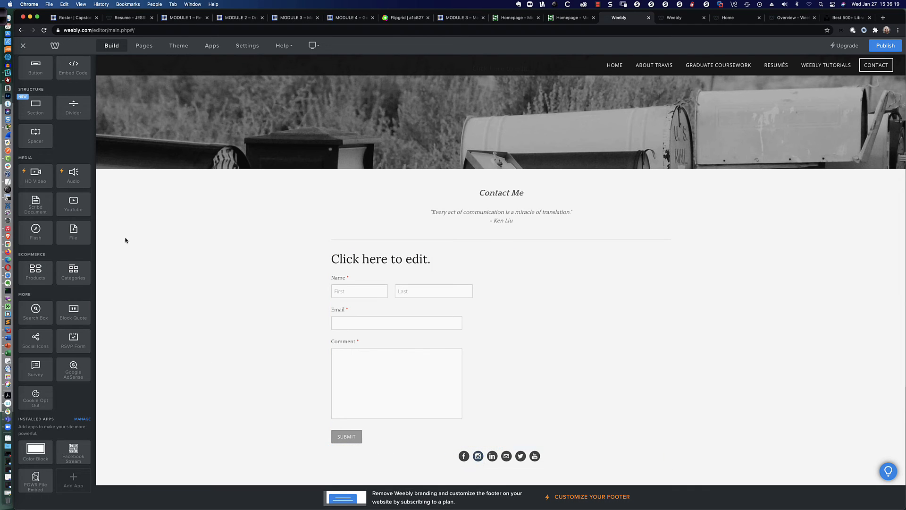
Step: Insert a divider between the contact form's submit button and the row of social icons
{"action": "scroll", "coordinate": [69, 237], "scroll_direction": "up", "scroll_amount": 5}
{"action": "left_click_drag", "start_coordinate": [70, 237], "coordinate": [435, 439]}
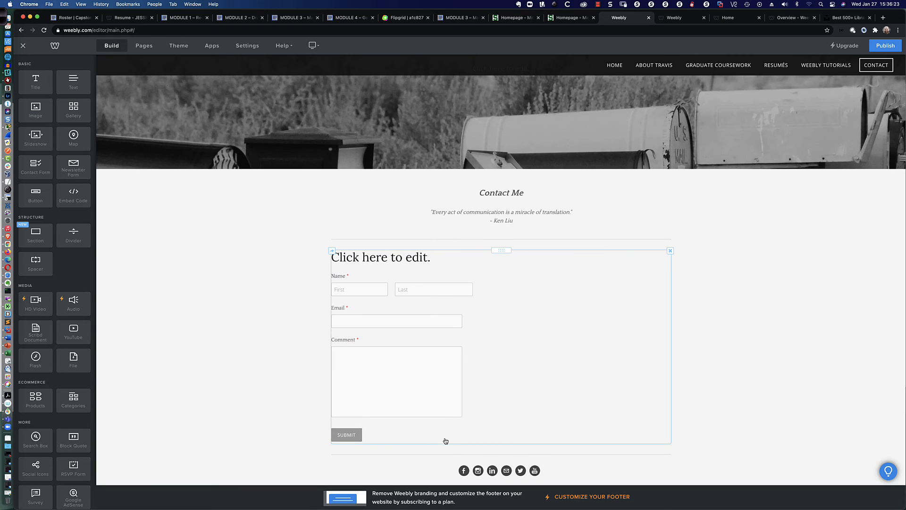
{"action": "scroll", "coordinate": [751, 398], "scroll_direction": "down", "scroll_amount": 1}
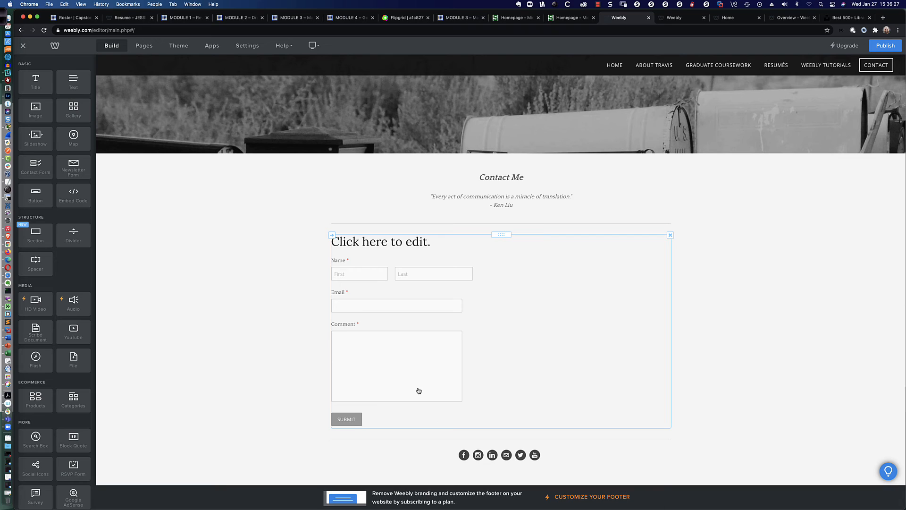
Step: Save the Contact page's form from its form editor and publish the site
{"action": "left_click", "coordinate": [525, 316]}
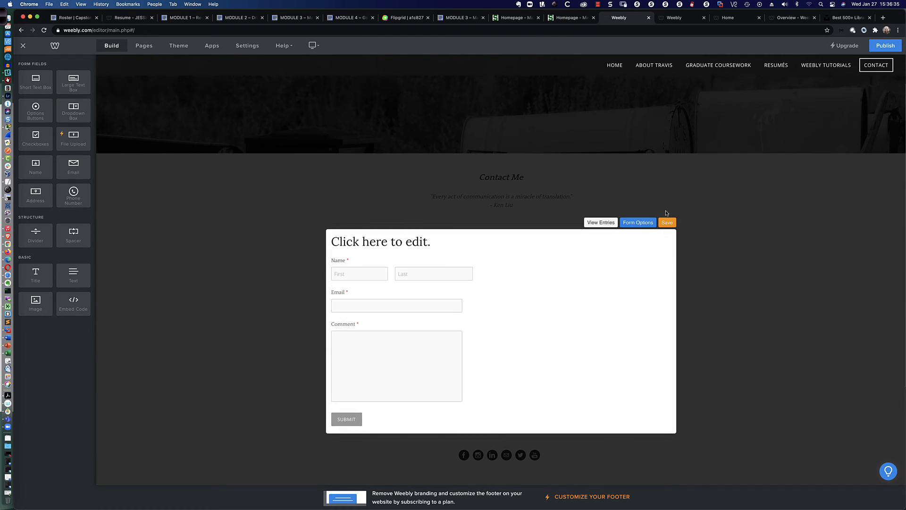
{"action": "left_click", "coordinate": [667, 222]}
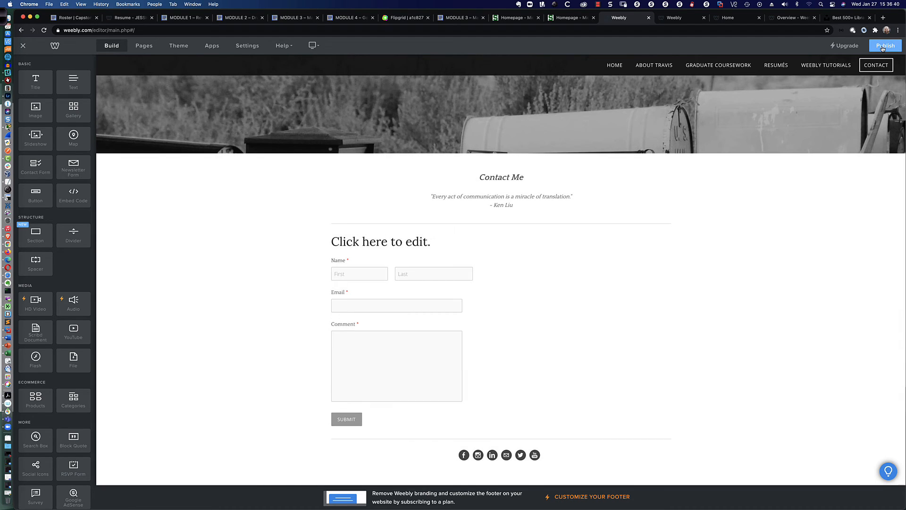
{"action": "left_click", "coordinate": [883, 47]}
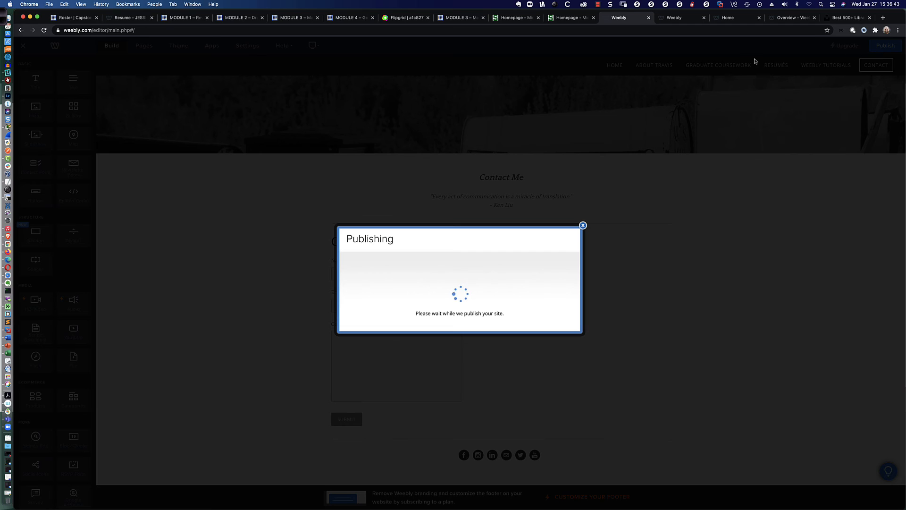
Step: Reload the live site in its own browser tab and view the published Contact page down to the social icons
{"action": "left_click", "coordinate": [736, 18]}
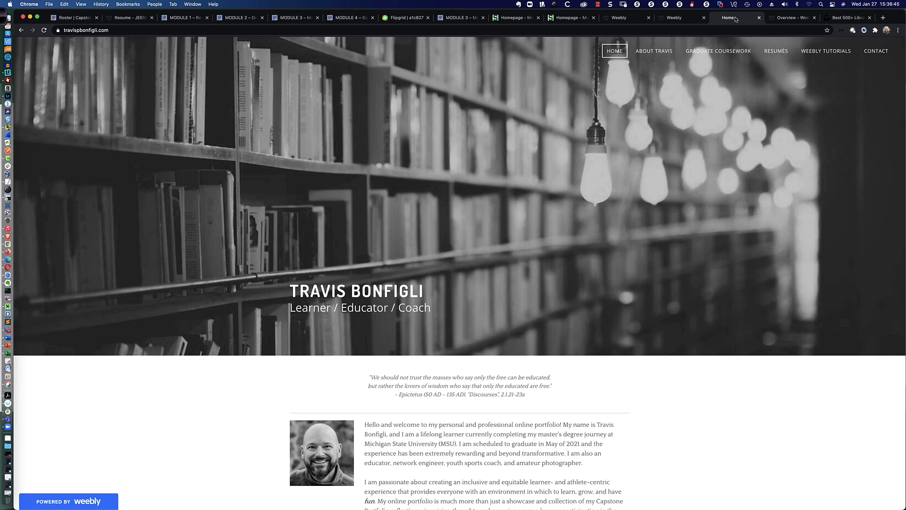
{"action": "left_click", "coordinate": [44, 30]}
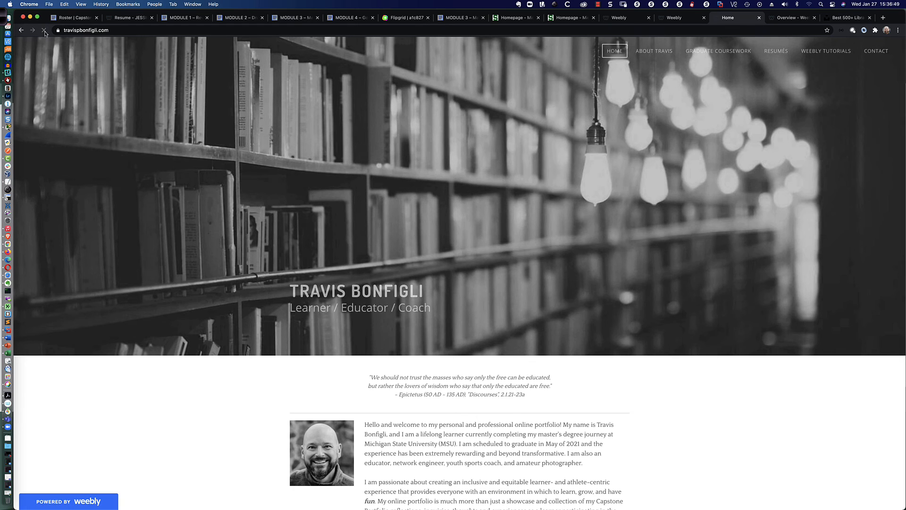
{"action": "scroll", "coordinate": [436, 255], "scroll_direction": "down", "scroll_amount": 5}
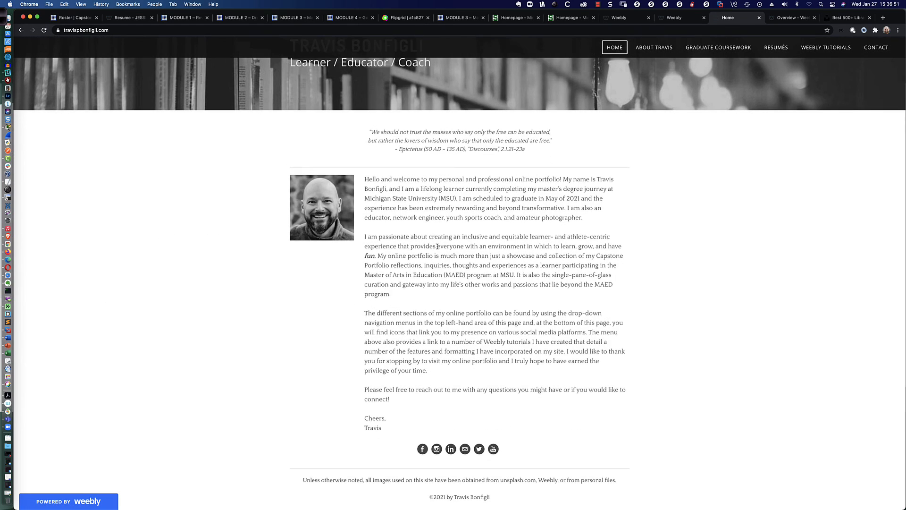
{"action": "scroll", "coordinate": [437, 246], "scroll_direction": "up", "scroll_amount": 5}
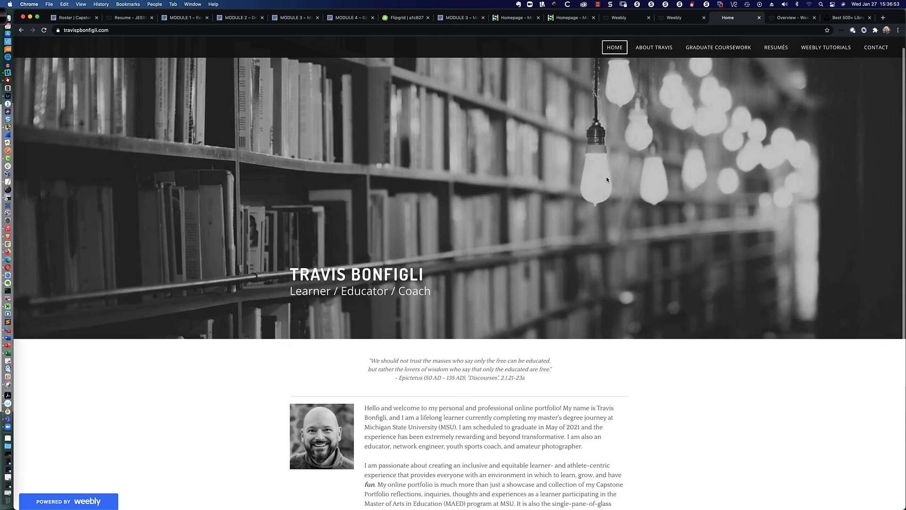
{"action": "left_click", "coordinate": [876, 47]}
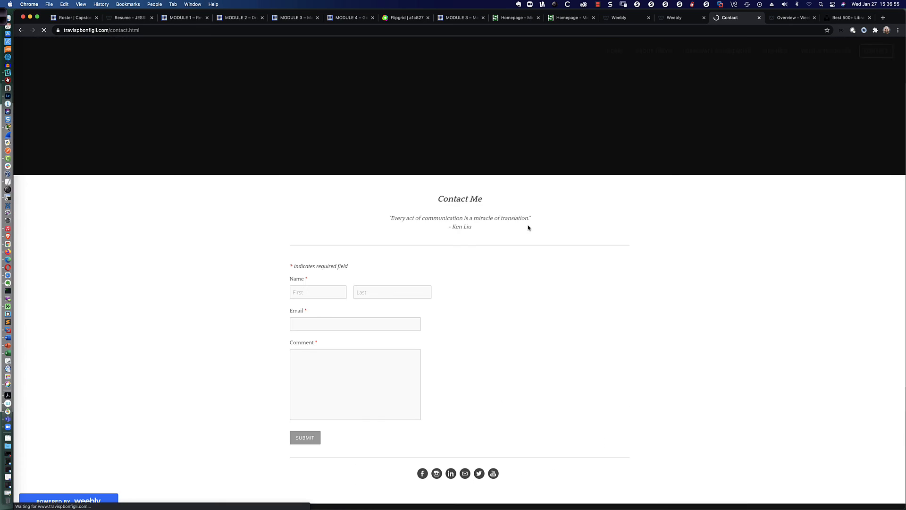
{"action": "scroll", "coordinate": [414, 452], "scroll_direction": "down", "scroll_amount": 1}
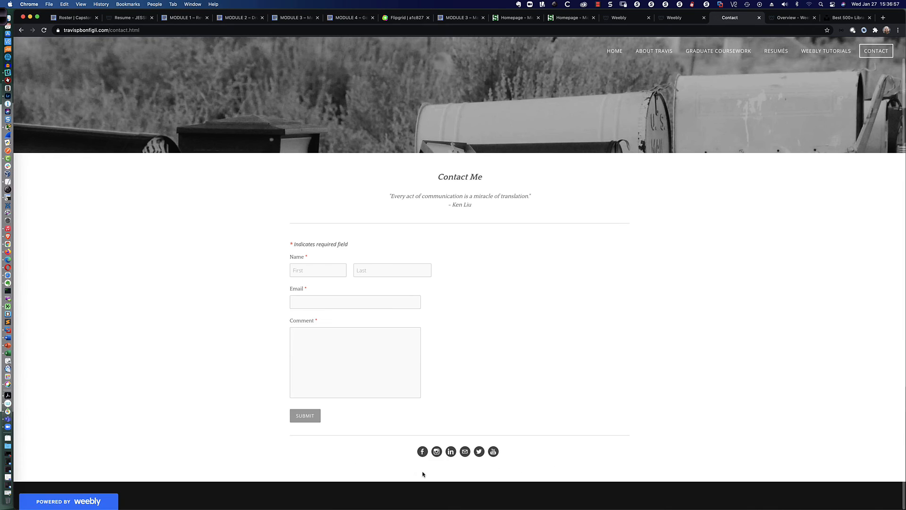
Step: Test the Facebook, Instagram, LinkedIn, Twitter and YouTube icons on the live Contact page, closing each opened page before trying the next icon
{"action": "left_click", "coordinate": [422, 453]}
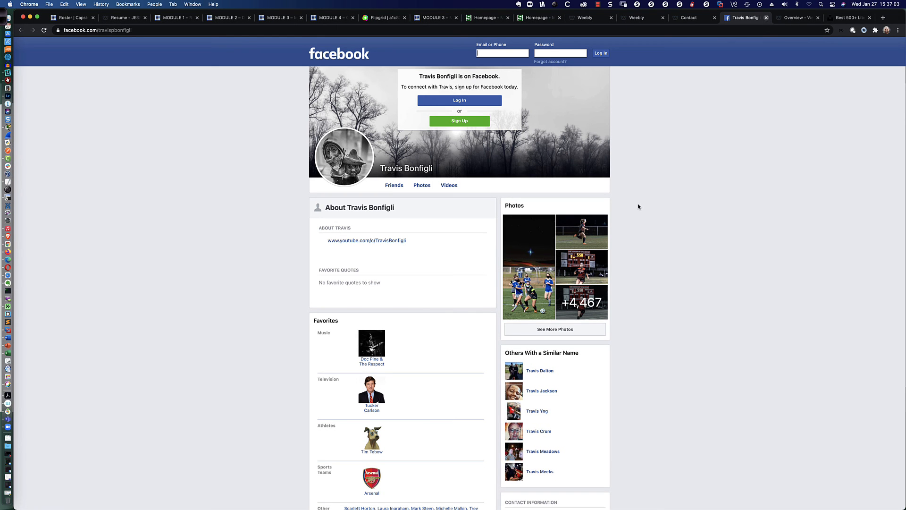
{"action": "key", "text": "super+w"}
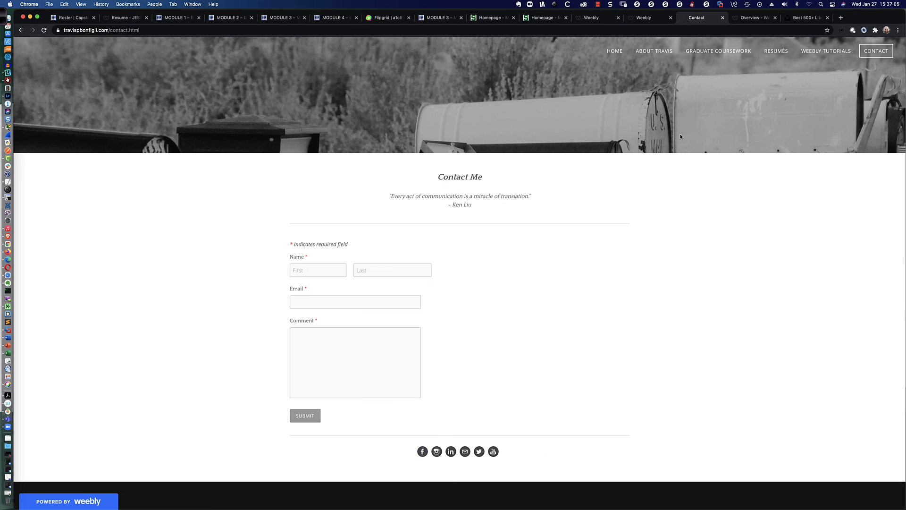
{"action": "left_click", "coordinate": [436, 452]}
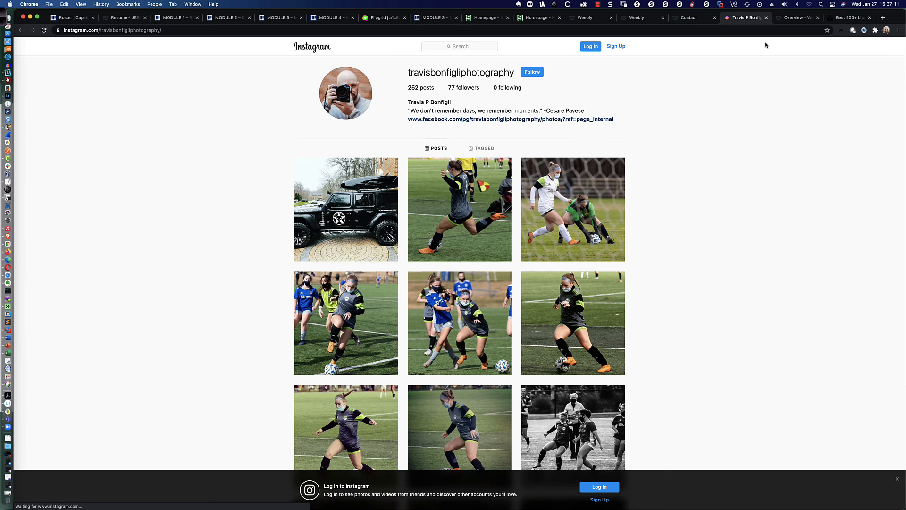
{"action": "left_click", "coordinate": [767, 18]}
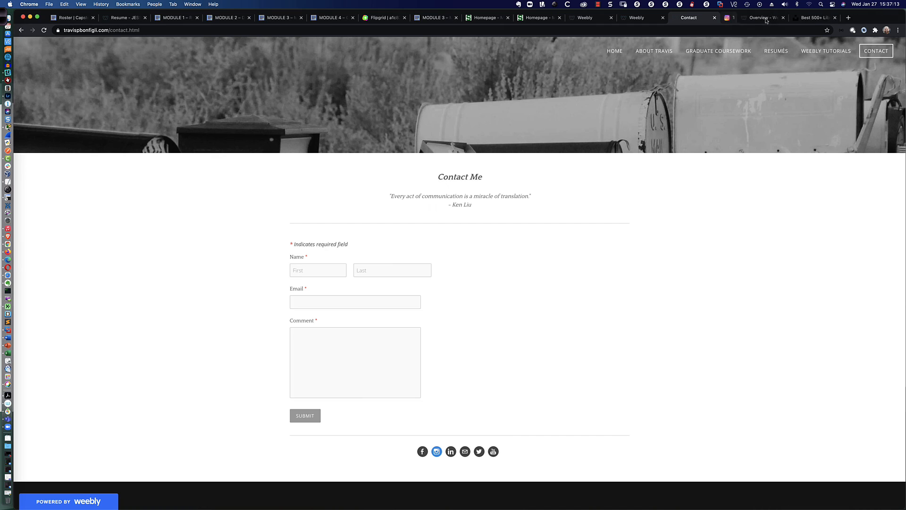
{"action": "left_click", "coordinate": [450, 452]}
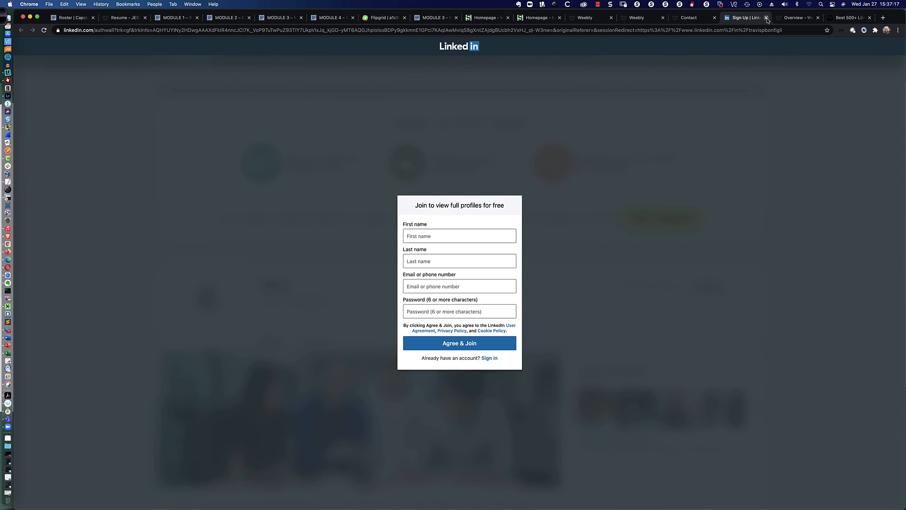
{"action": "left_click", "coordinate": [766, 18]}
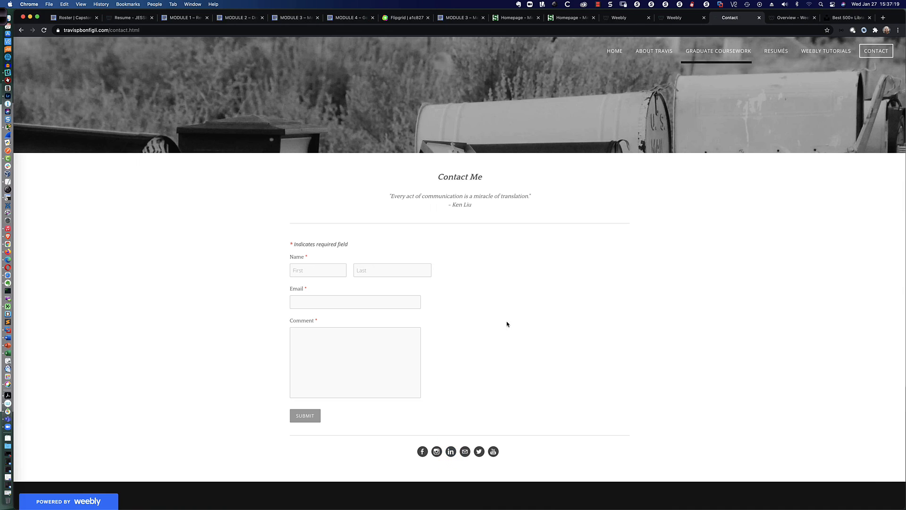
{"action": "left_click", "coordinate": [478, 451]}
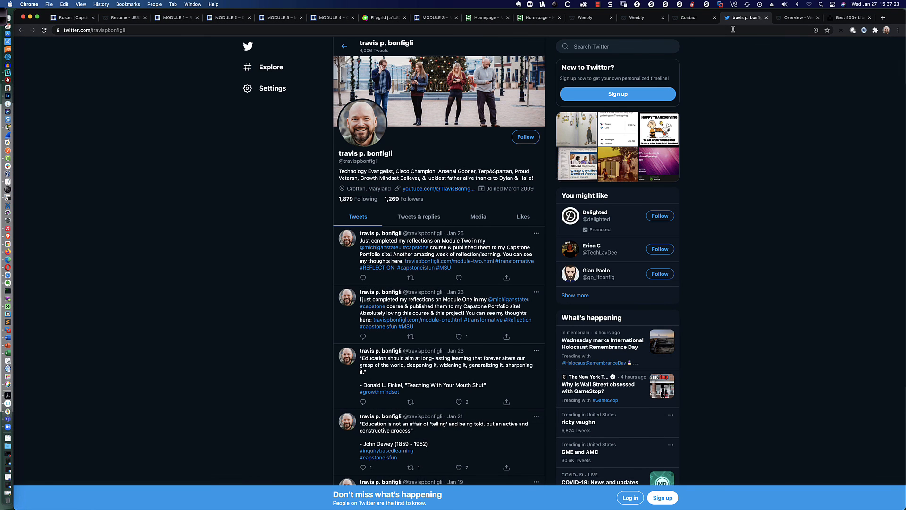
{"action": "left_click", "coordinate": [766, 18]}
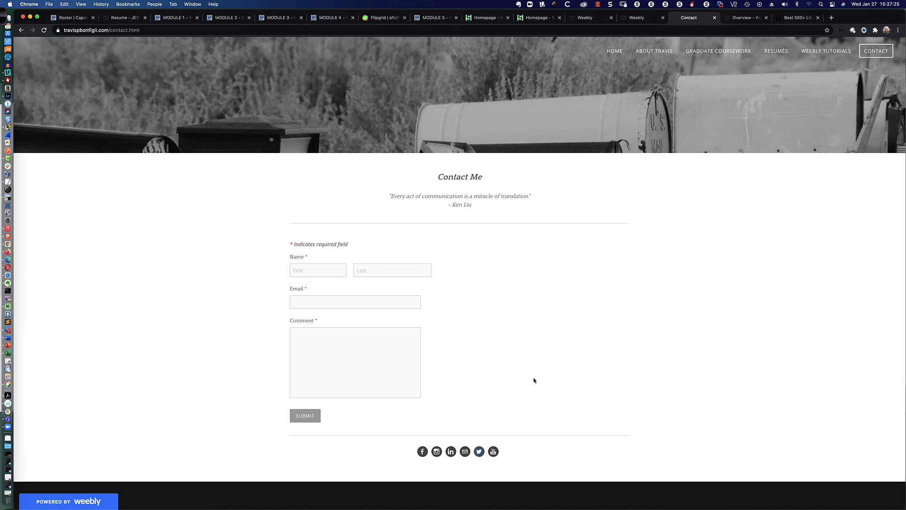
{"action": "left_click", "coordinate": [493, 451]}
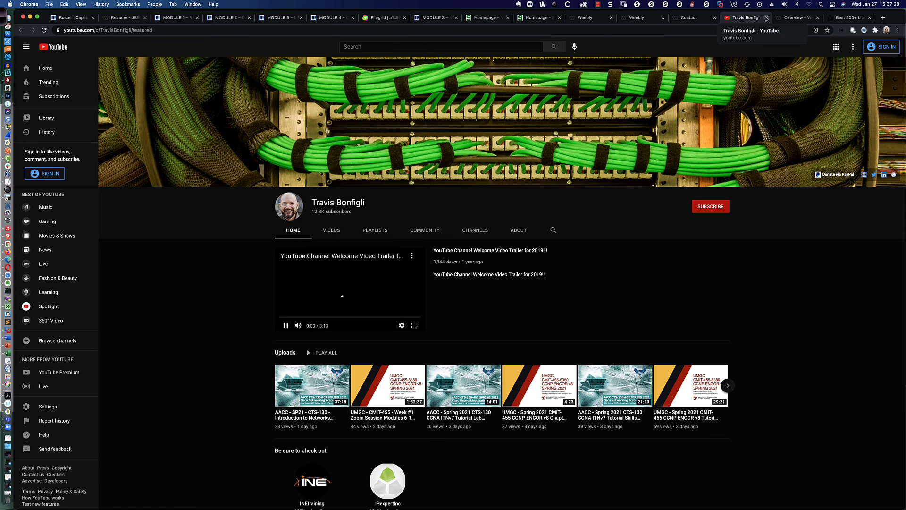
{"action": "left_click", "coordinate": [766, 18]}
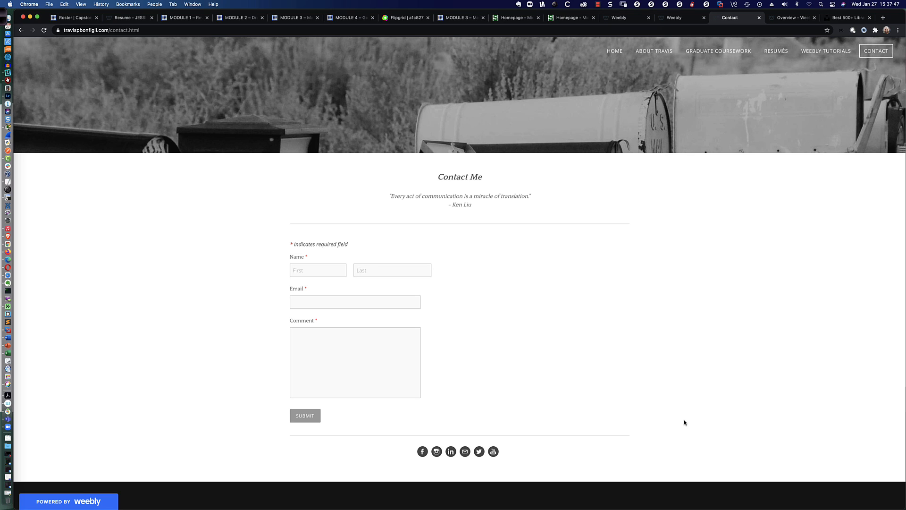
Step: Switch from the browser to Microsoft PowerPoint
{"action": "key", "text": "super+Tab"}
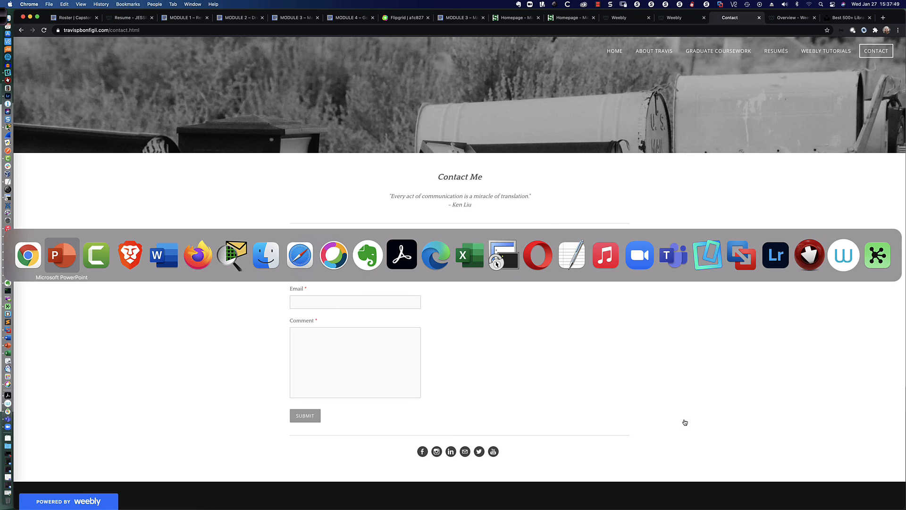